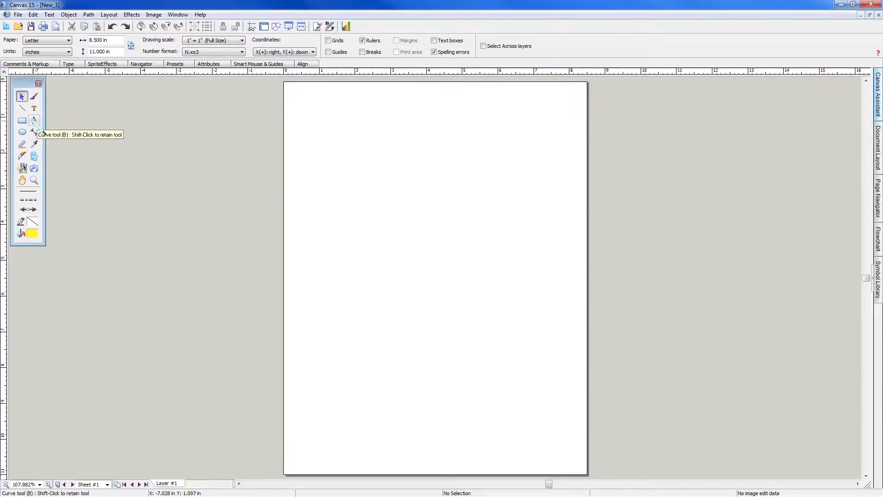
- Activate the Polygon tool and set the pen ink to black and the fill ink to orange
left_click(34, 120)
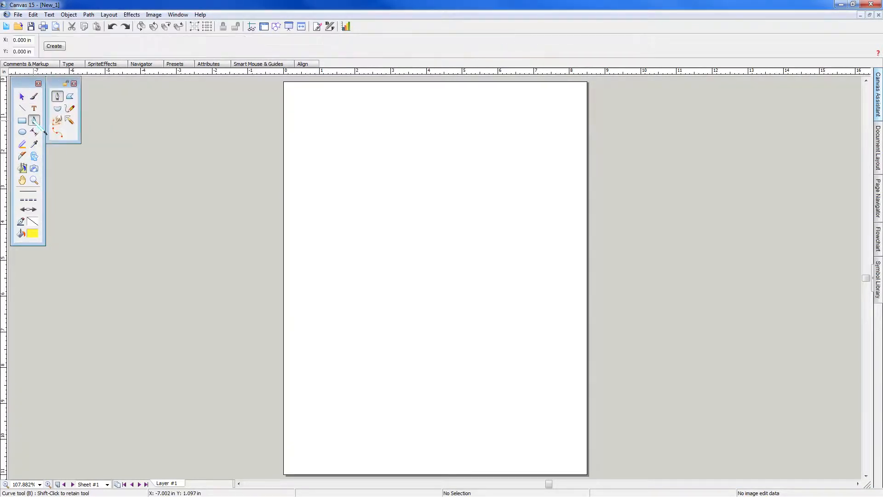
left_click(71, 98)
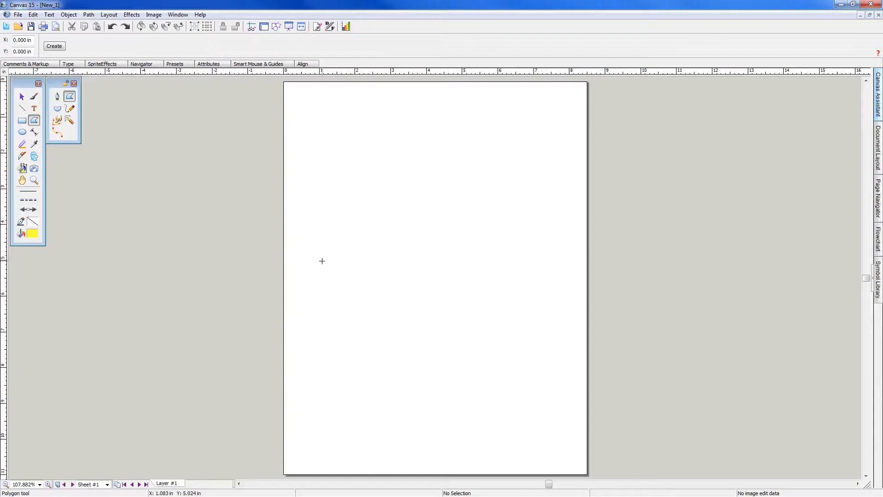
left_click(20, 222)
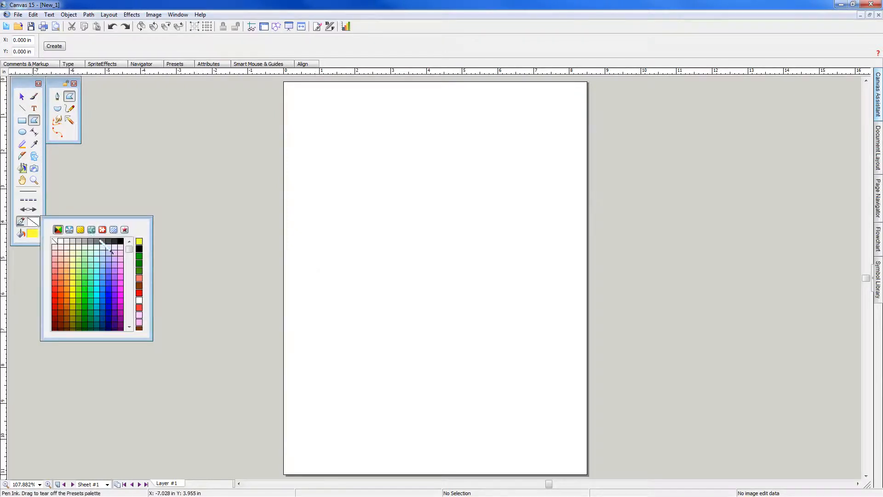
left_click(121, 241)
left_click(33, 233)
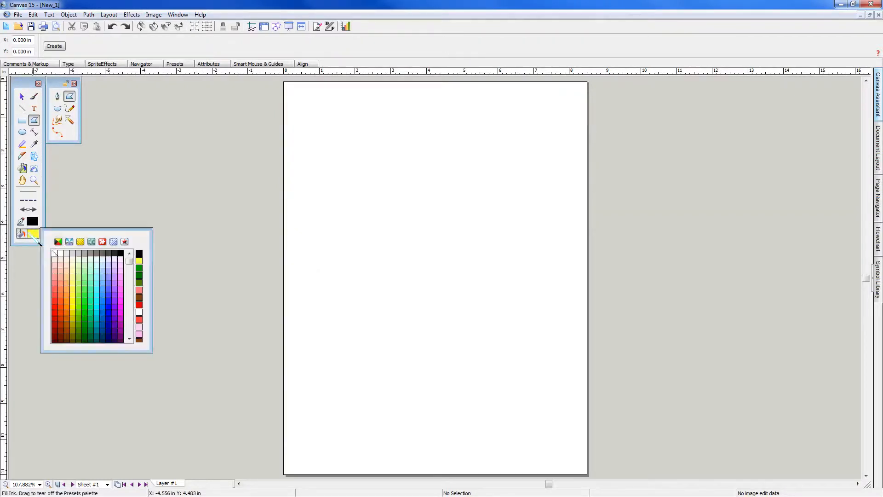
left_click(61, 309)
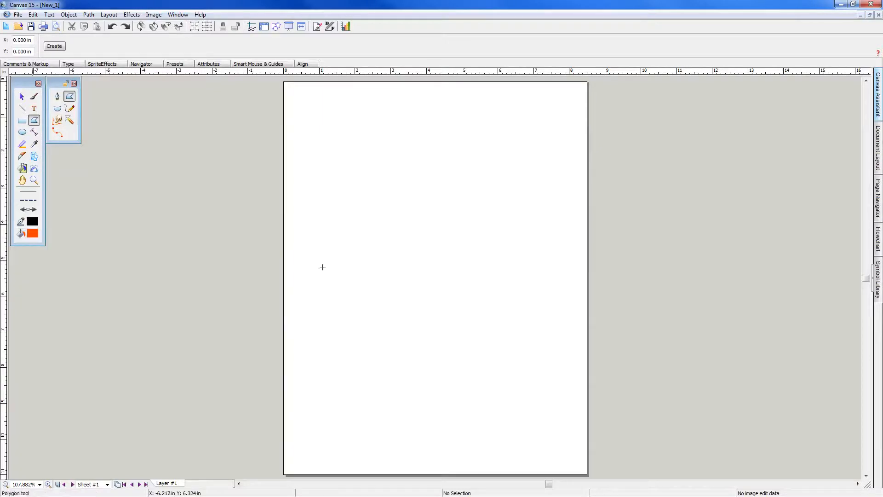
- Draw an open zigzag polygon with three peaks, about 5.8 in wide and 2.9 in high, across the page's upper half
left_click(340, 249)
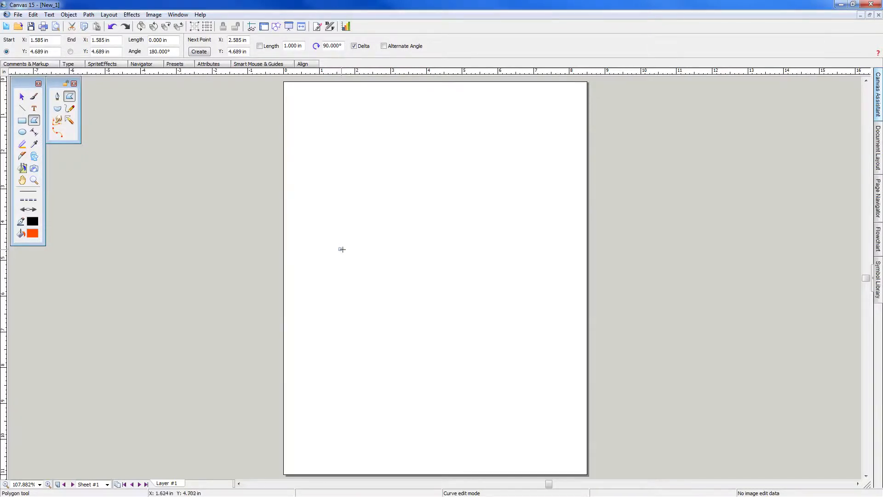
left_click(372, 179)
double_click(415, 241)
left_click(440, 157)
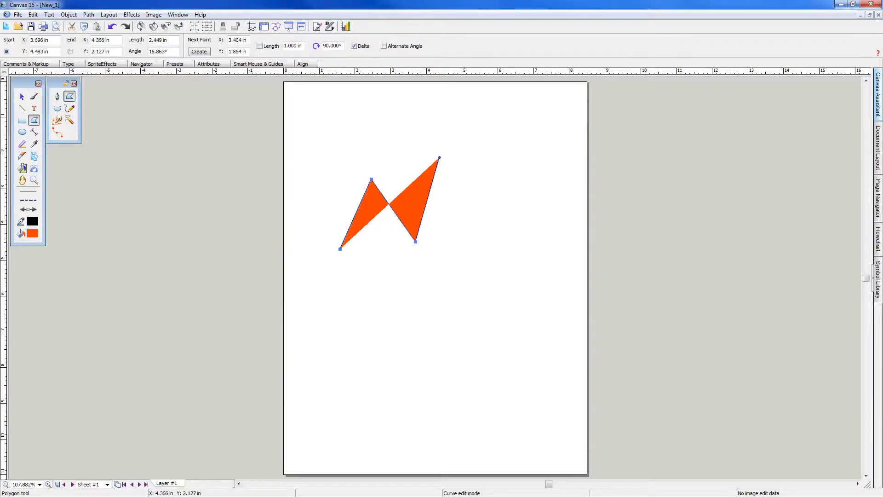
left_click(480, 210)
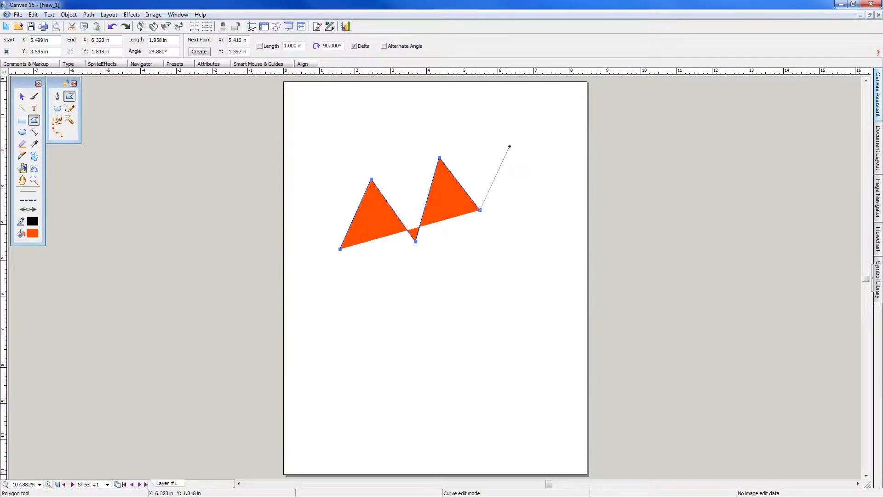
left_click(509, 146)
double_click(549, 193)
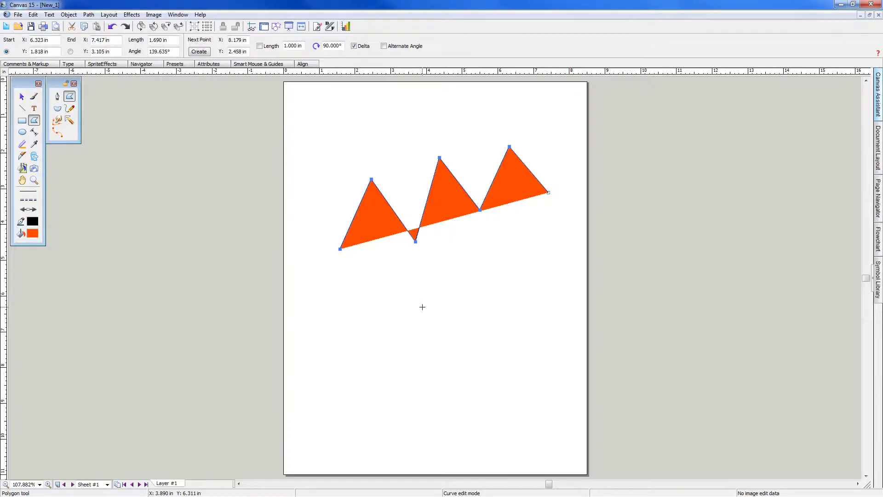
key("Return")
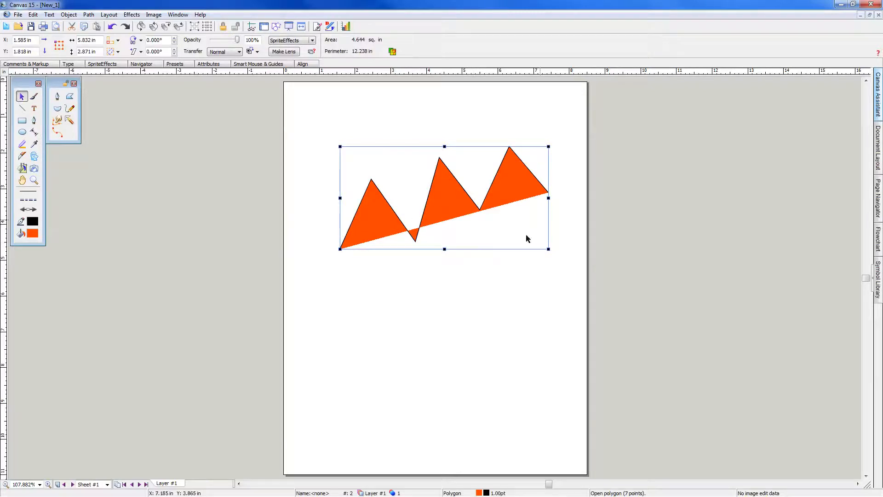
- Recolour the selected zigzag polygon with a green fill, trying a purple outline before changing it to pink
left_click(32, 234)
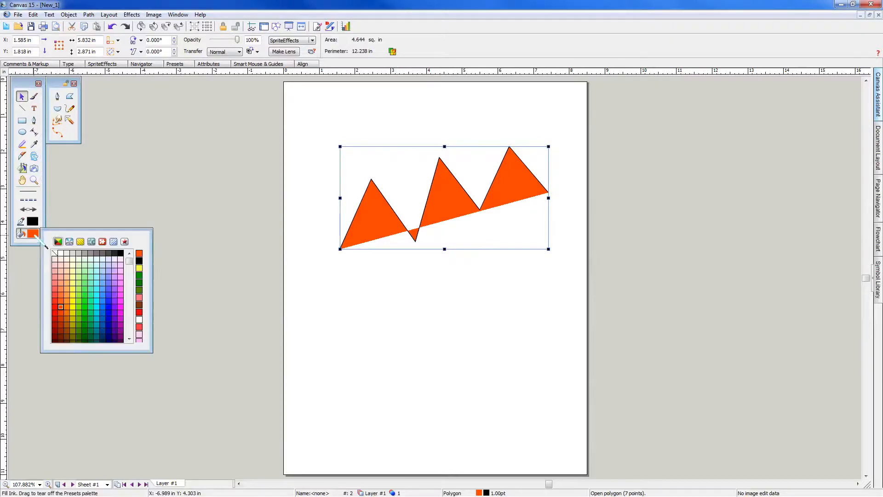
left_click(86, 305)
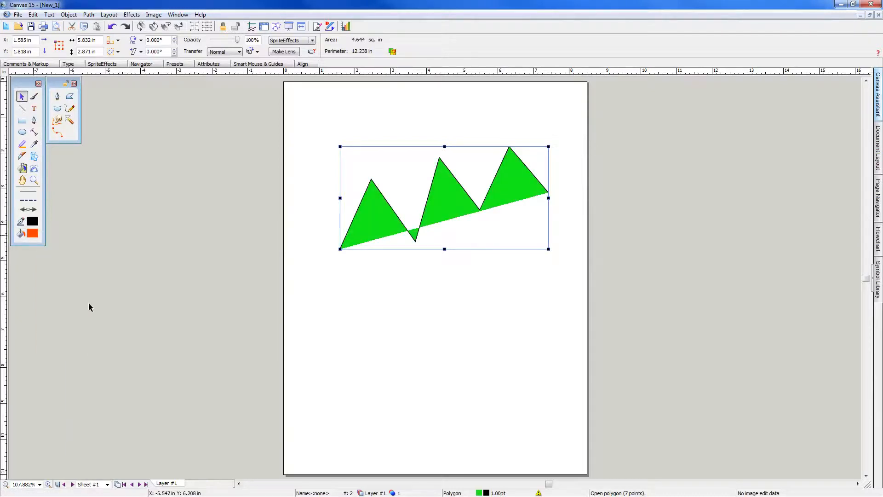
left_click(37, 222)
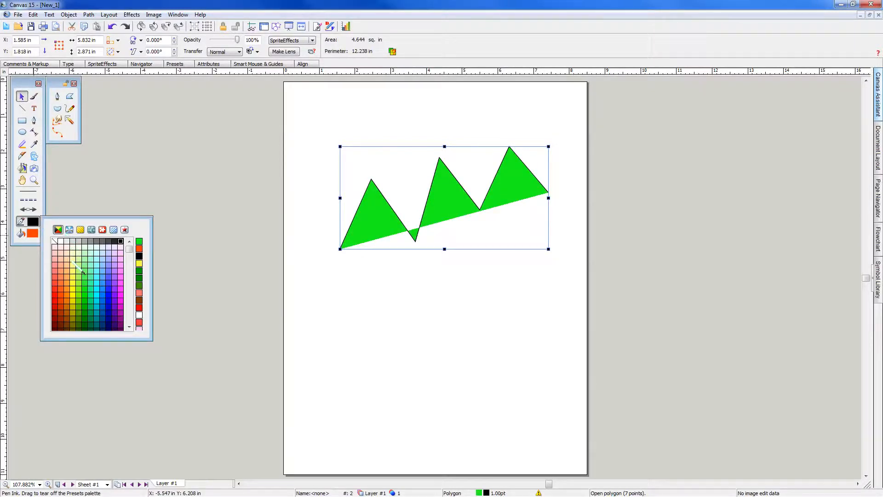
left_click(119, 296)
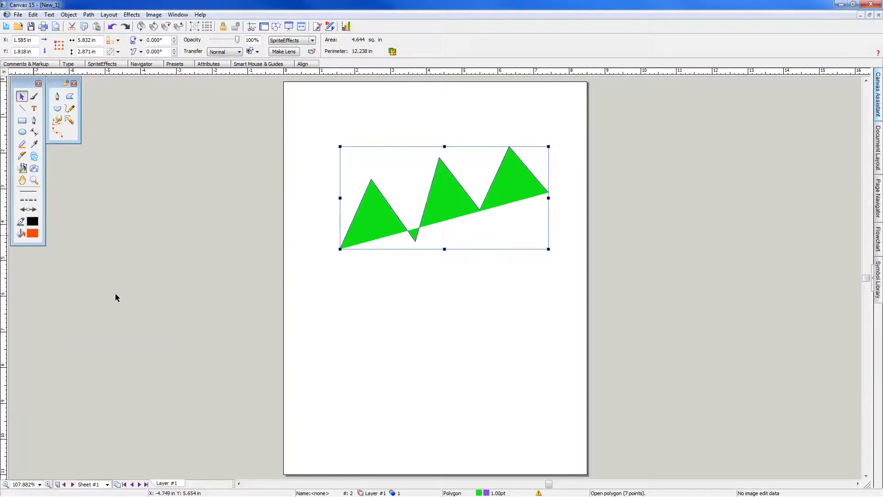
left_click(33, 221)
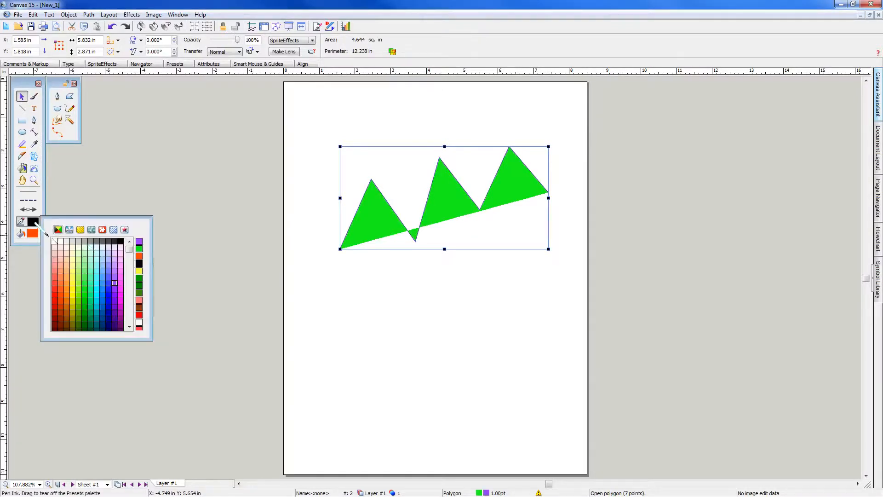
left_click(120, 286)
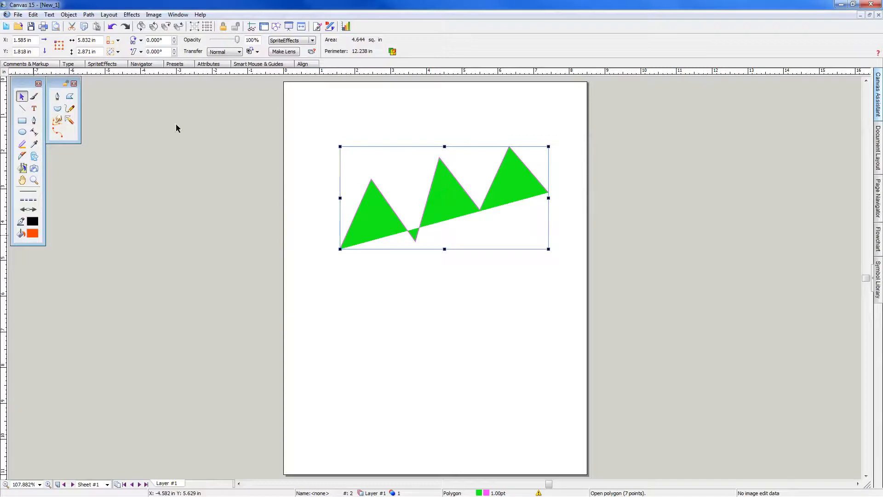
- Delete the green zigzag polygon from the page
left_click(465, 226)
left_click(464, 213)
key("Delete")
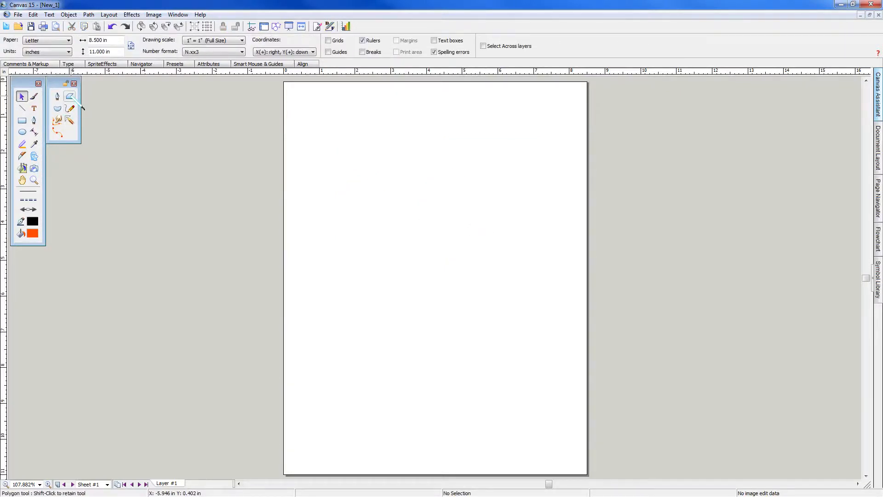
- Draw an open orange polygon with three mountain peaks and a nearly level base, about 5.8 in wide and 2.7 in high
left_click(71, 96)
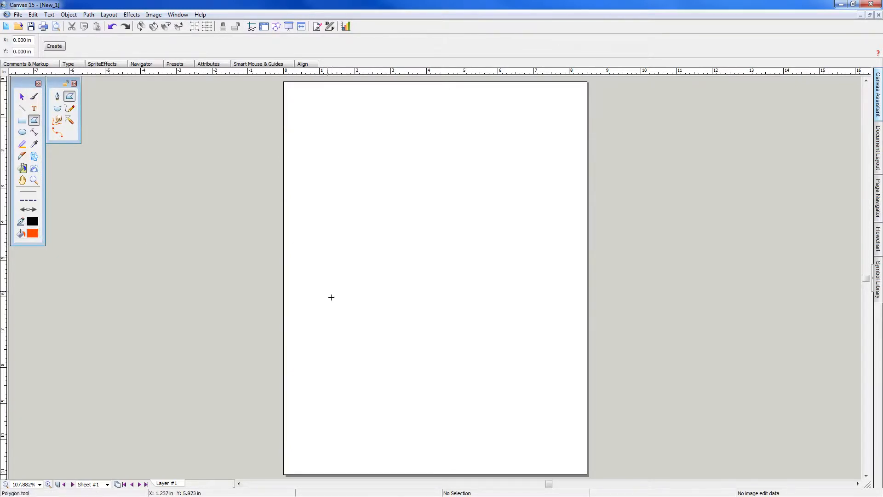
left_click(328, 280)
left_click(364, 191)
double_click(395, 254)
left_click(429, 194)
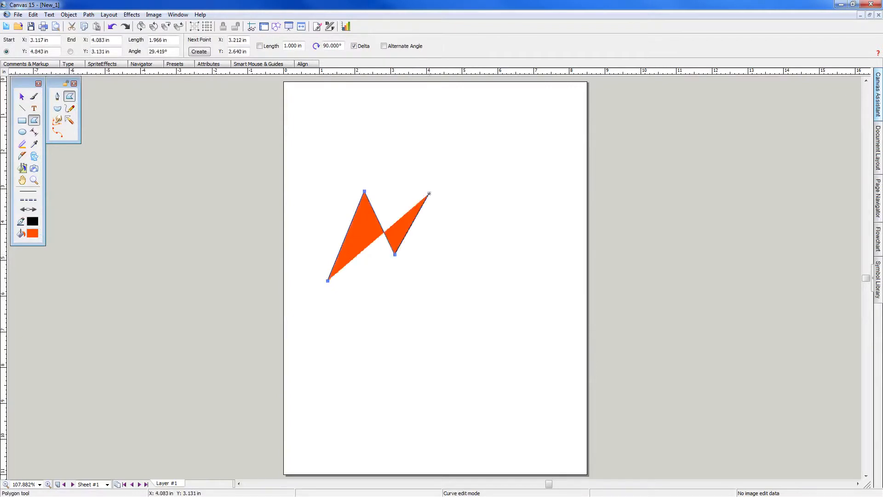
left_click(460, 277)
left_click(490, 194)
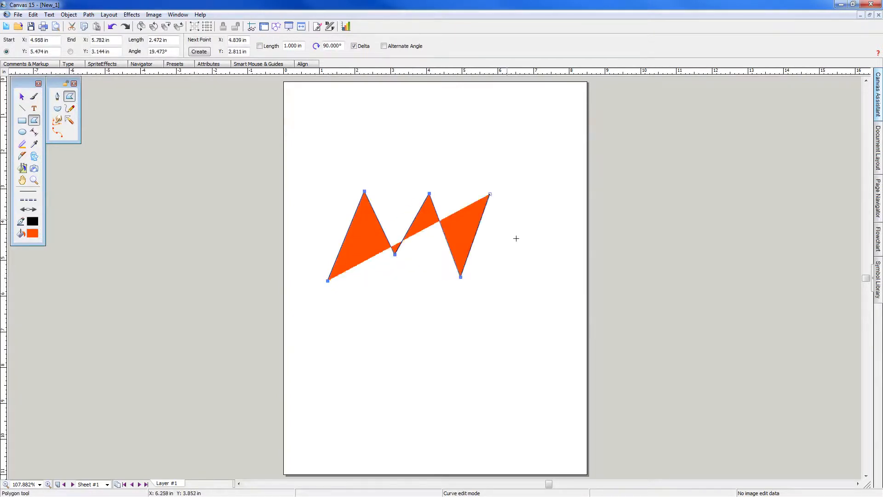
left_click(535, 288)
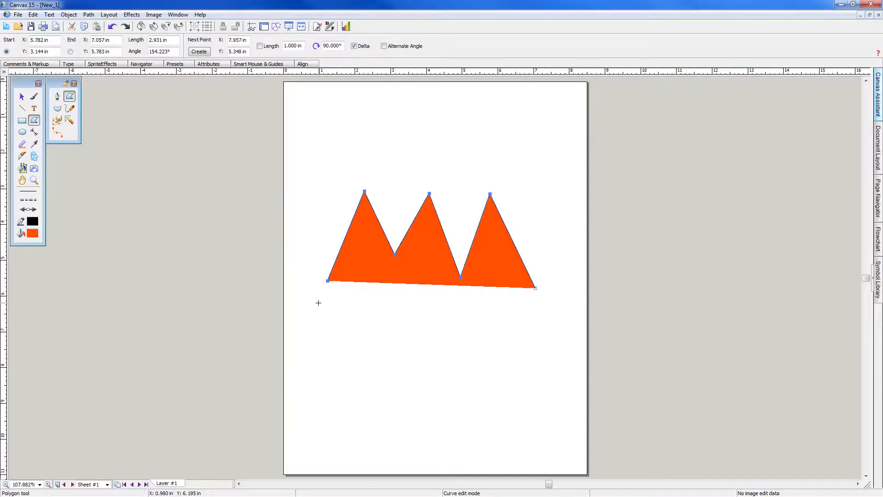
key("Return")
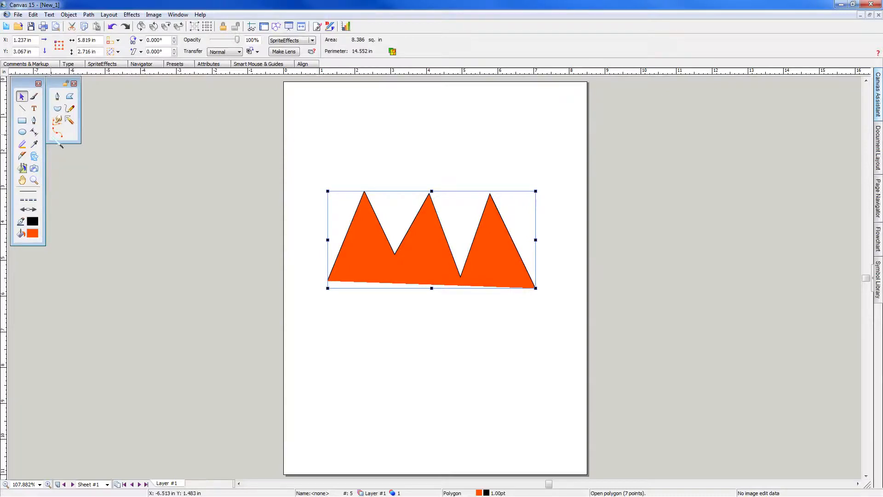
- Draw a yellow oval without an outline, about 1.9 in wide and 1.9 in high, over the third mountain peak
left_click(22, 132)
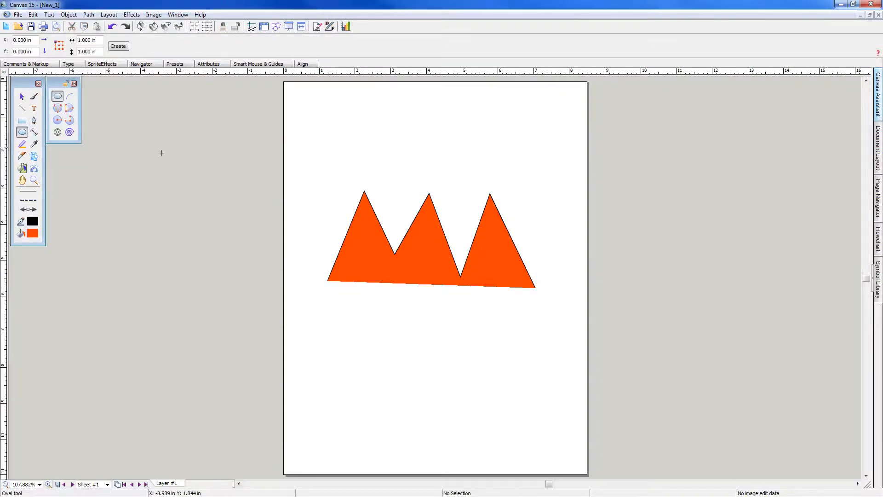
left_click(33, 222)
left_click(55, 241)
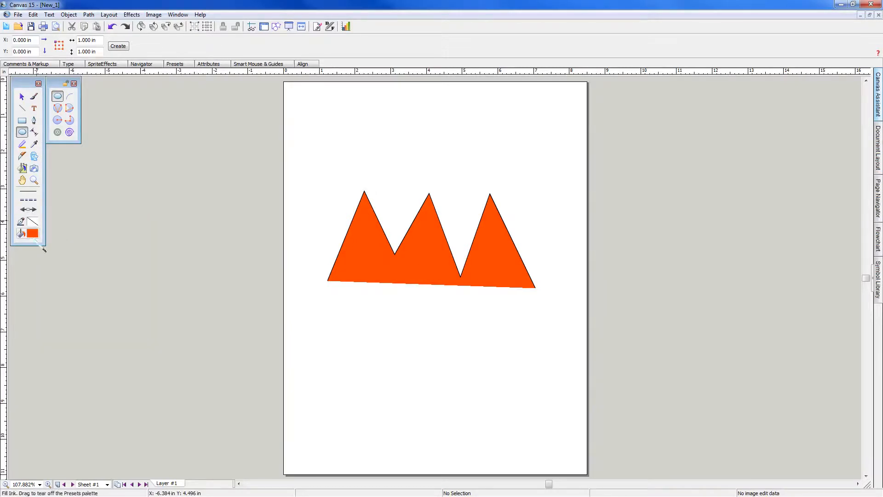
left_click(32, 234)
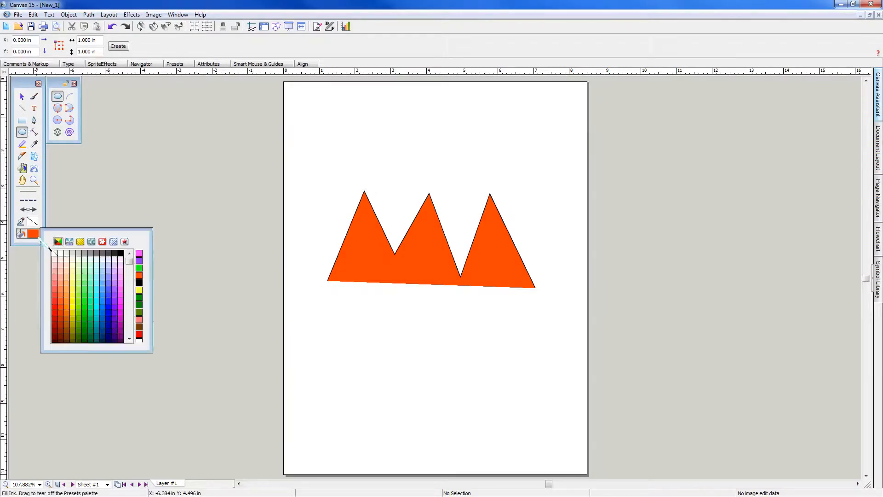
left_click(72, 307)
left_click_drag(450, 177, 518, 243)
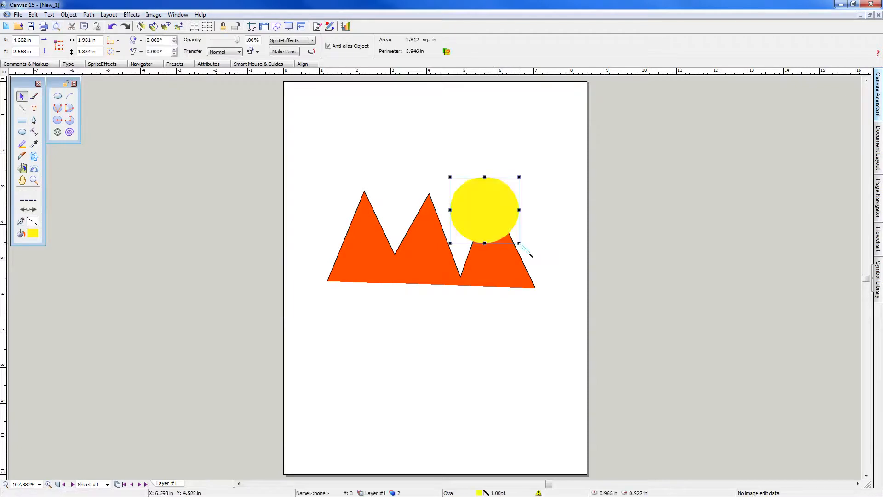
- Send the yellow sun to the back, behind the mountains, and deselect it
right_click(485, 205)
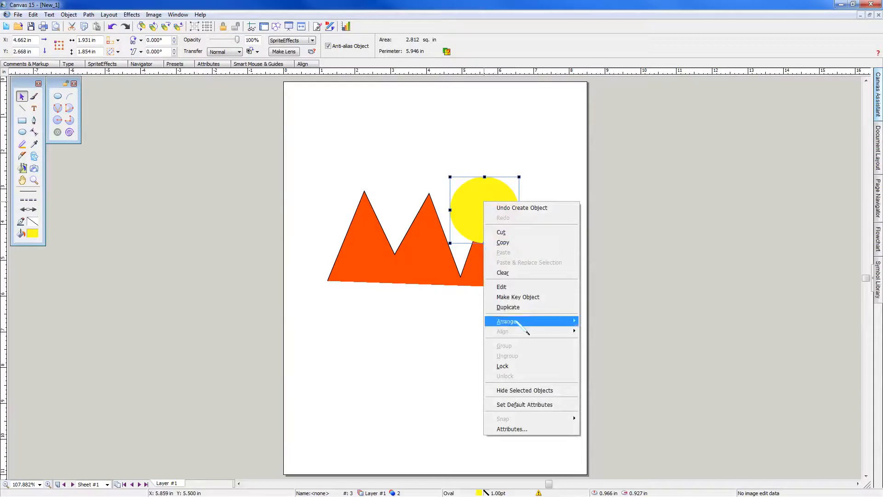
mouse_move(524, 322)
left_click(621, 332)
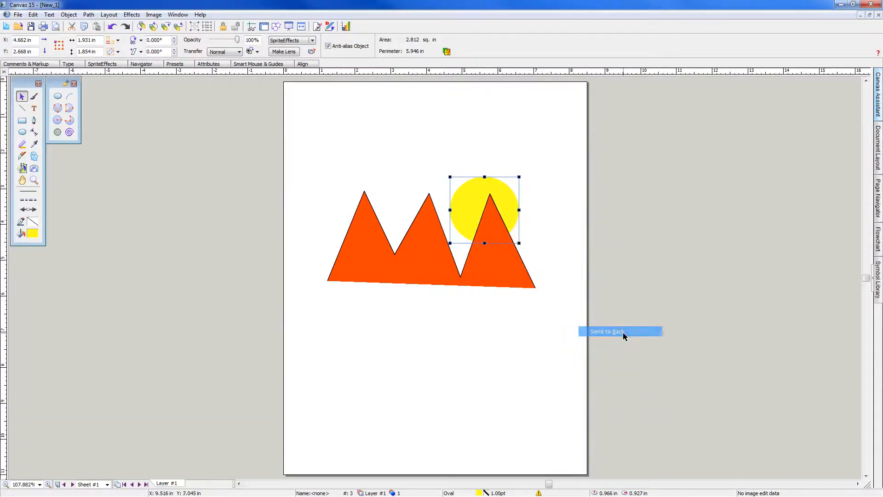
left_click(376, 339)
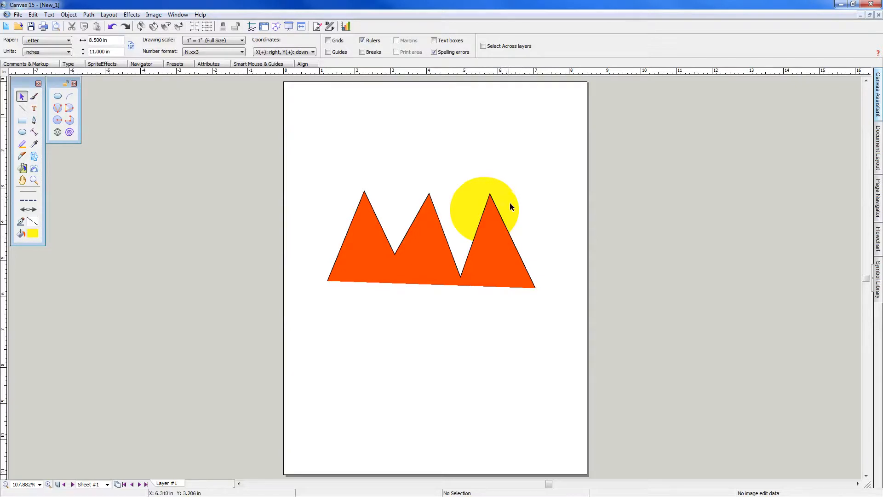
- Apply Smooth to the orange mountain polygon to round its peaks and valleys
left_click(425, 236)
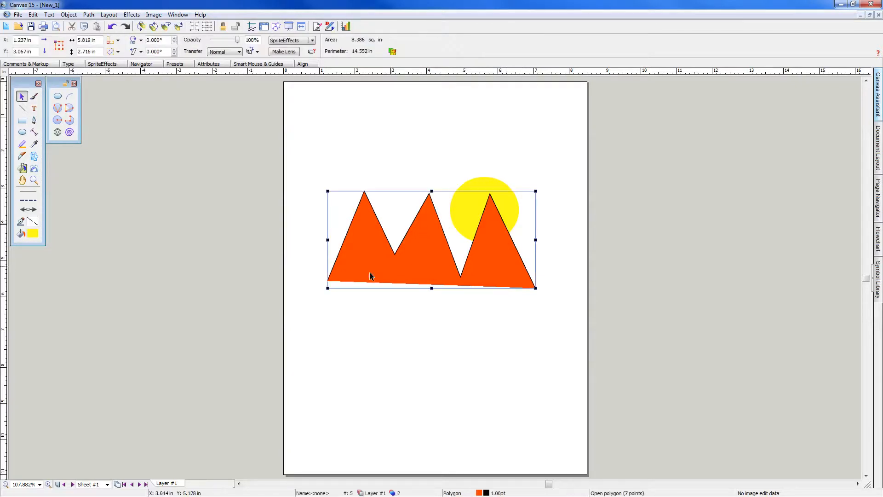
left_click(88, 15)
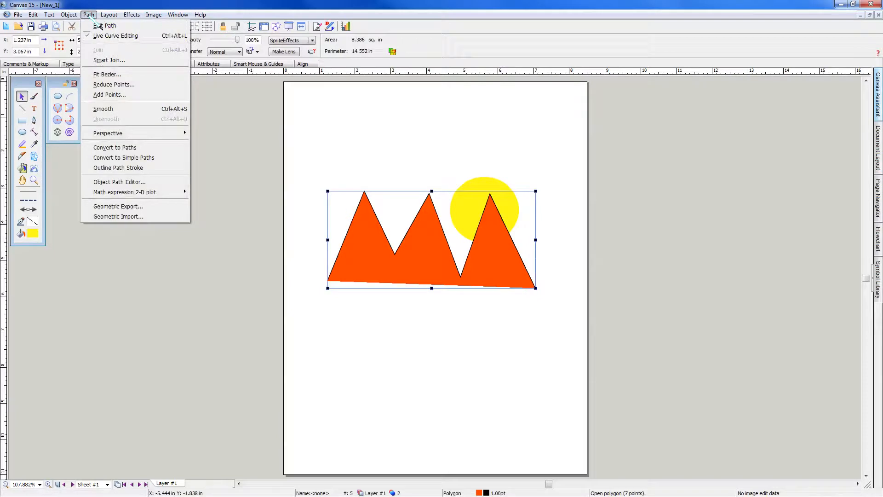
left_click(109, 109)
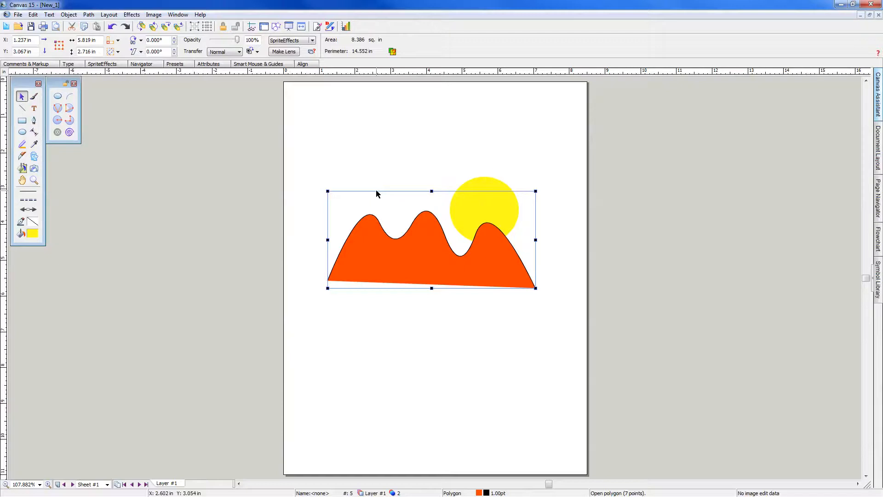
- Draw a wavy freehand curve about 6.3 in wide and 1.9 in high above the mountains and delete it
left_click(34, 121)
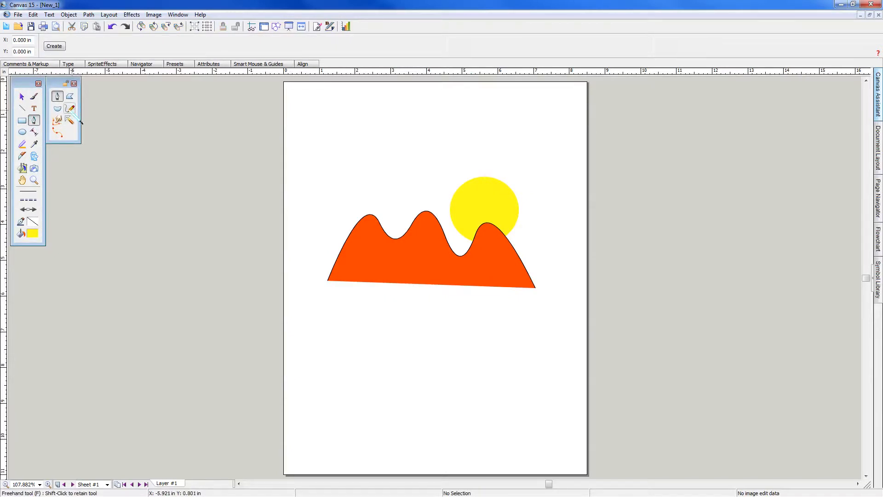
left_click(71, 111)
mouse_move(325, 138)
left_mouse_down()
mouse_move(386, 109)
mouse_move(419, 141)
mouse_move(419, 166)
mouse_move(440, 161)
mouse_move(460, 121)
mouse_move(475, 124)
mouse_move(488, 161)
mouse_move(508, 125)
mouse_move(532, 124)
mouse_move(549, 176)
left_mouse_up()
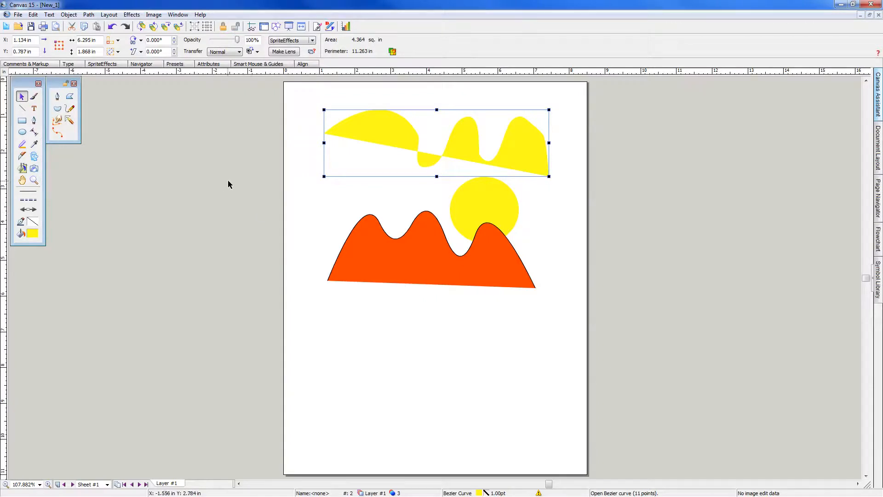
key("Delete")
- Choose the Freehand tool and set the fill colour to teal, passing over red
left_click(39, 235)
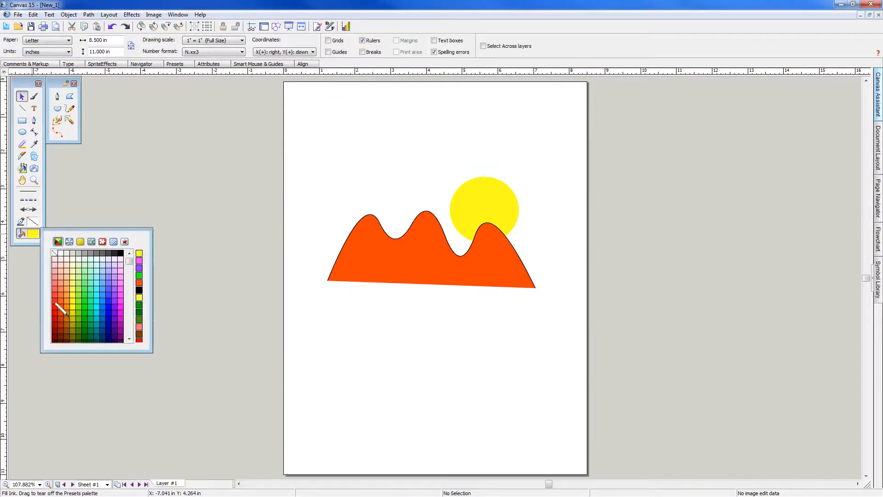
left_click(56, 304)
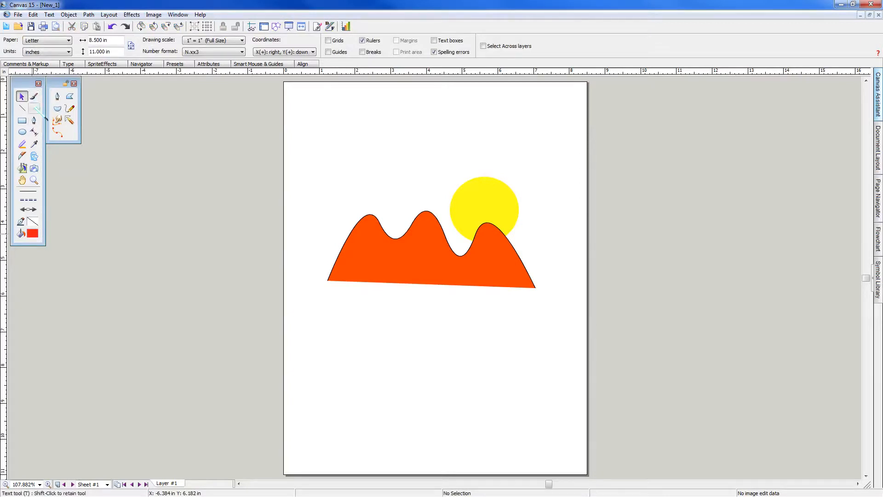
left_click(70, 108)
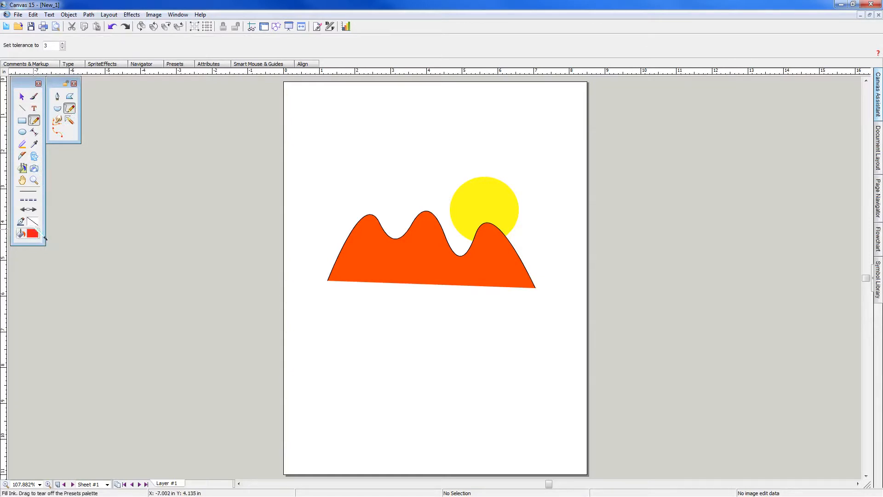
left_click(33, 234)
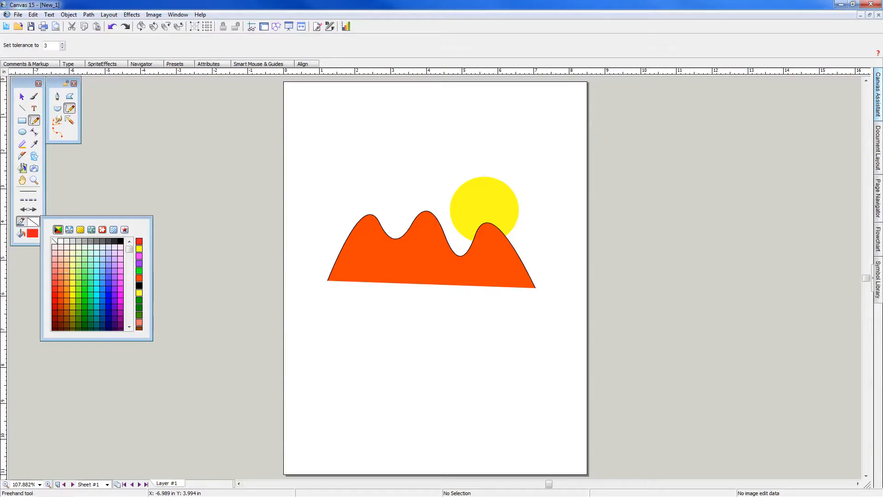
left_click(33, 234)
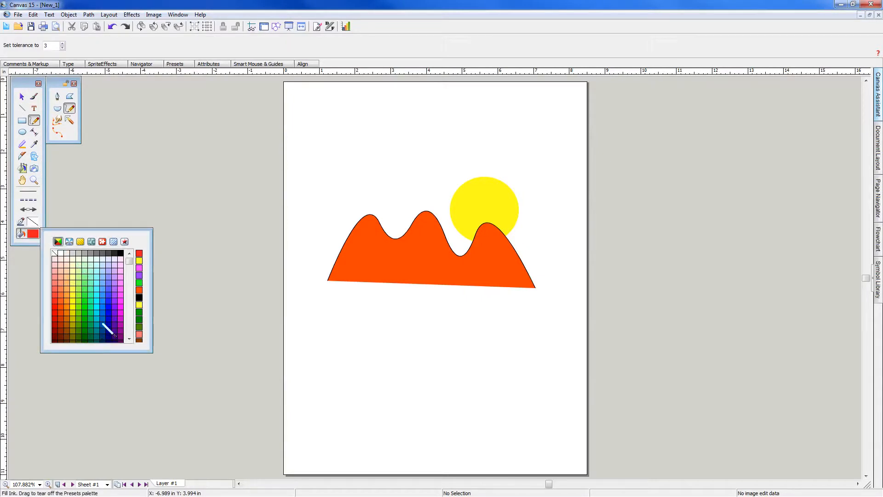
left_click(104, 320)
- Draw a closed freehand cloud without an outline, about 3.1 in wide and 1.8 in high, above the first two mountain peaks
left_click(20, 221)
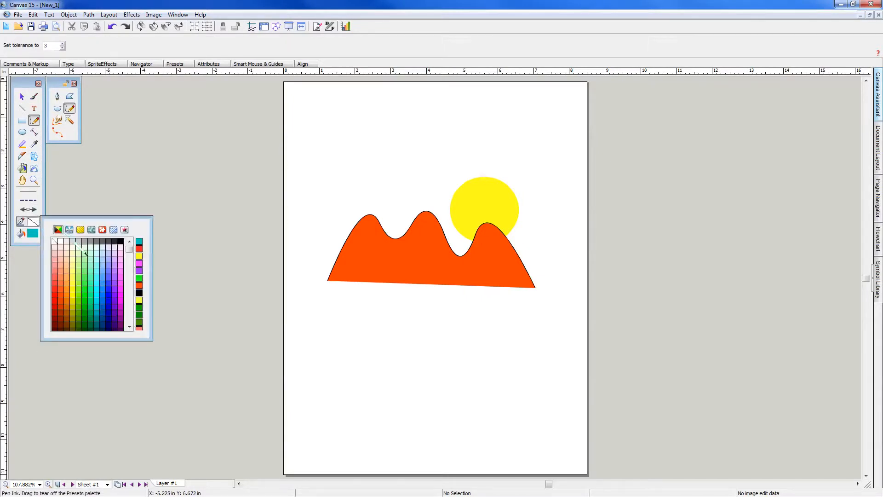
left_click(99, 293)
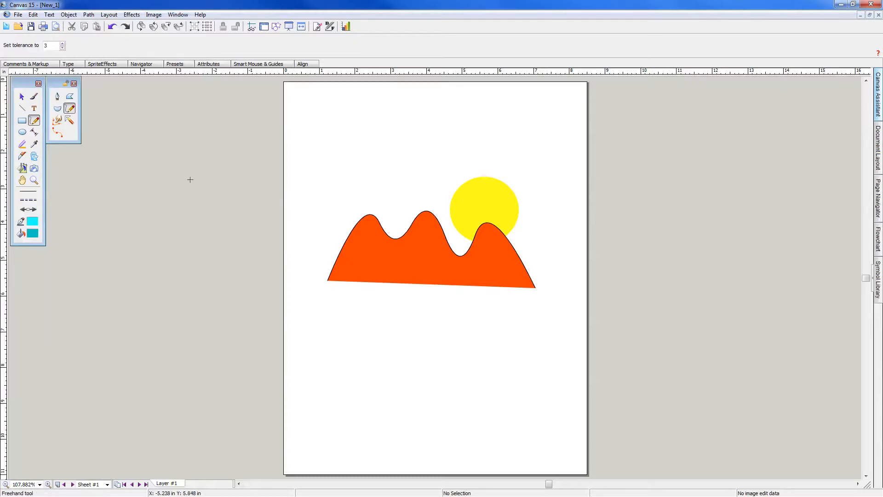
left_click(32, 221)
left_click(66, 249)
mouse_move(369, 99)
left_mouse_down()
mouse_move(429, 106)
mouse_move(427, 160)
mouse_move(343, 143)
mouse_move(342, 121)
mouse_move(357, 102)
left_mouse_up()
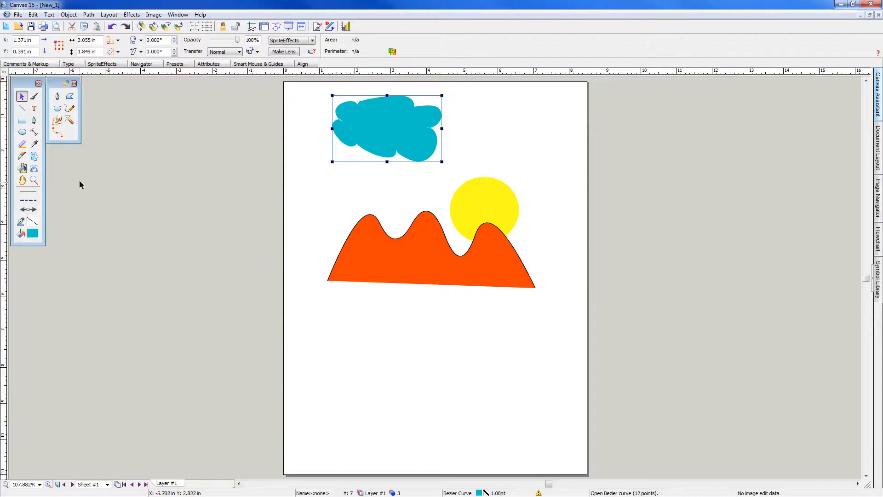
- Select the mountains and the sun together, move them up and slightly to the right on the page, and deselect them
left_click(26, 99)
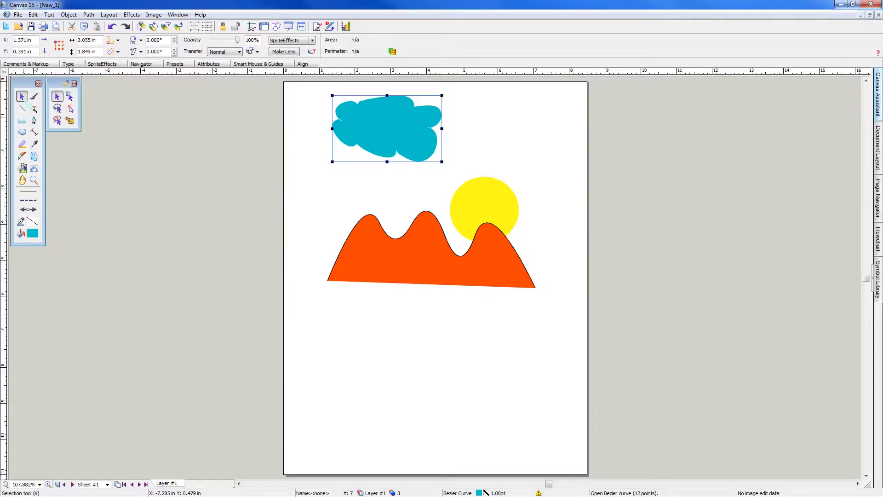
left_click_drag(296, 158, 580, 341)
left_click_drag(484, 257, 502, 217)
left_click(372, 334)
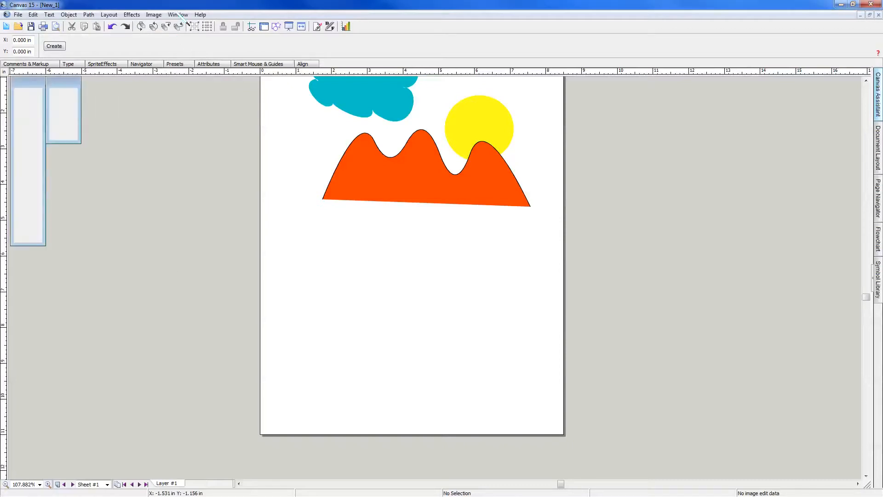
key("alt+w")
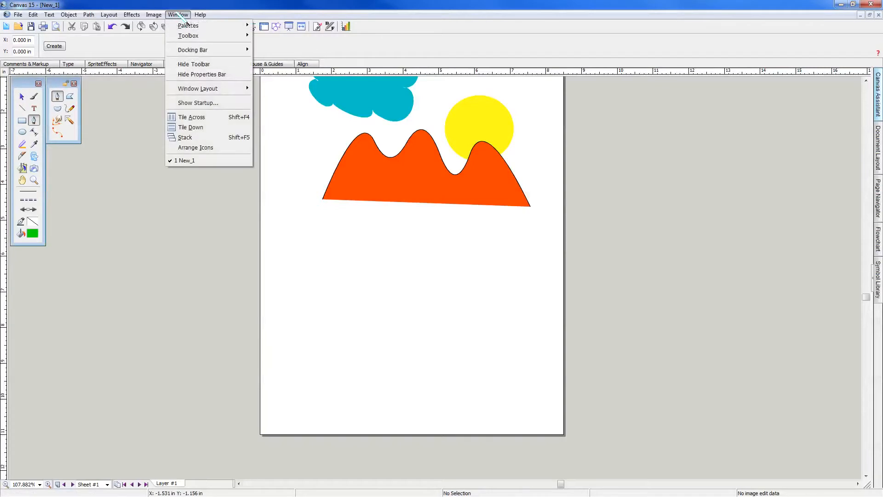
left_click(85, 119)
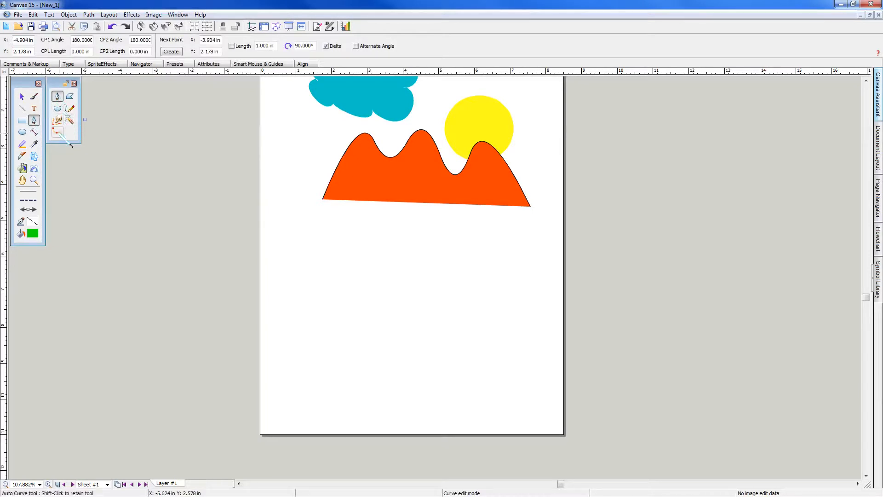
left_click(58, 133)
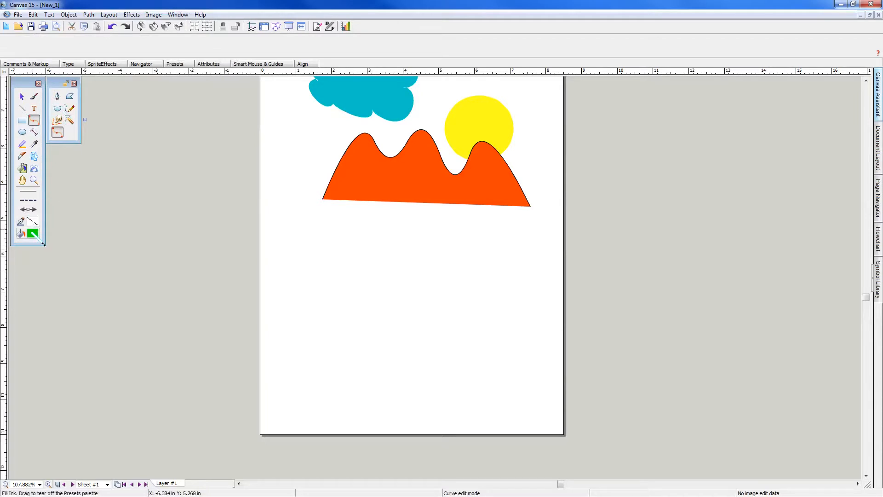
left_click(21, 233)
left_click(115, 284)
left_click(20, 234)
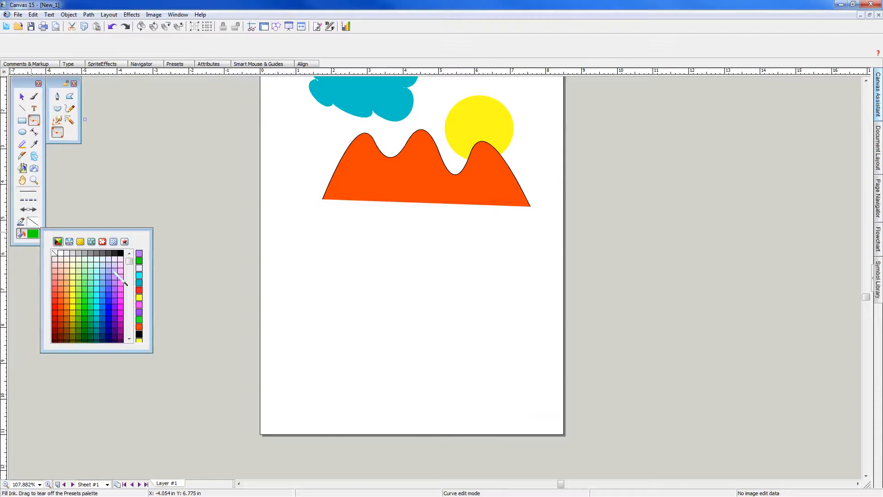
left_click(113, 271)
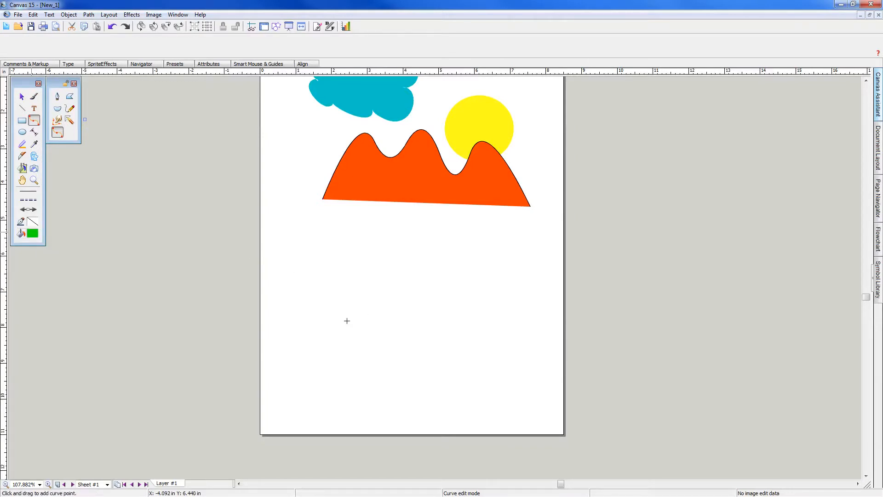
left_click(380, 316)
left_click(22, 96)
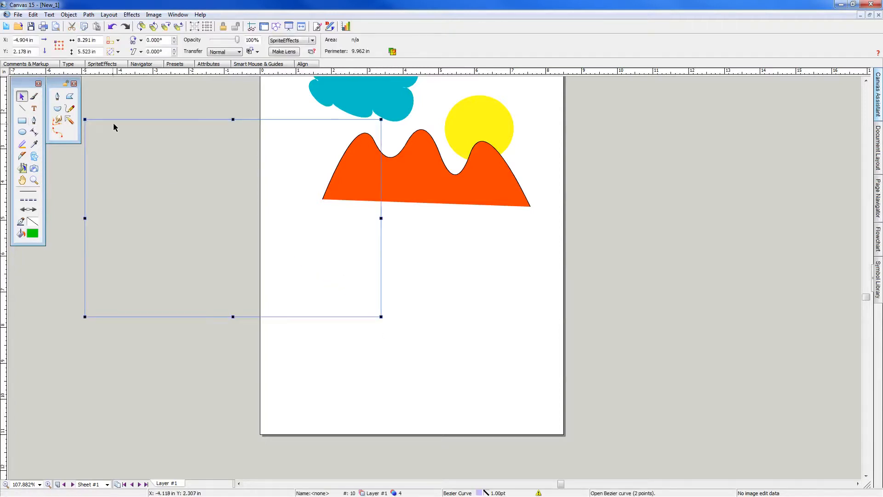
left_click(157, 153)
- Draw a green four-point petal with the Auto Curve tool, about 1.7 in wide and 1.8 in high, below the mountains
left_click(57, 132)
left_click(385, 321)
left_click(350, 267)
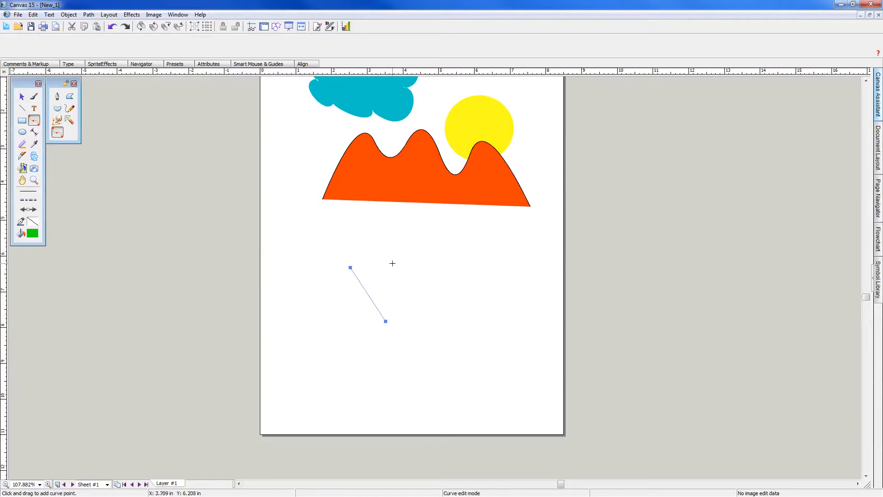
double_click(393, 263)
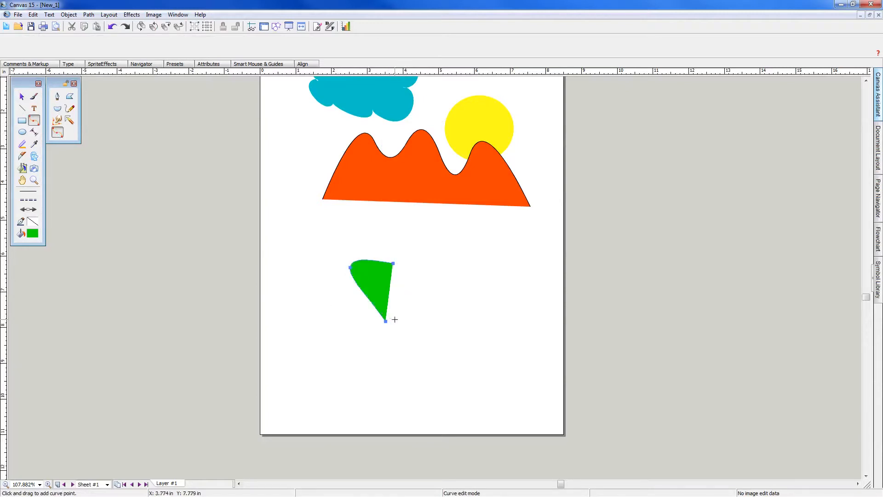
left_click(412, 320)
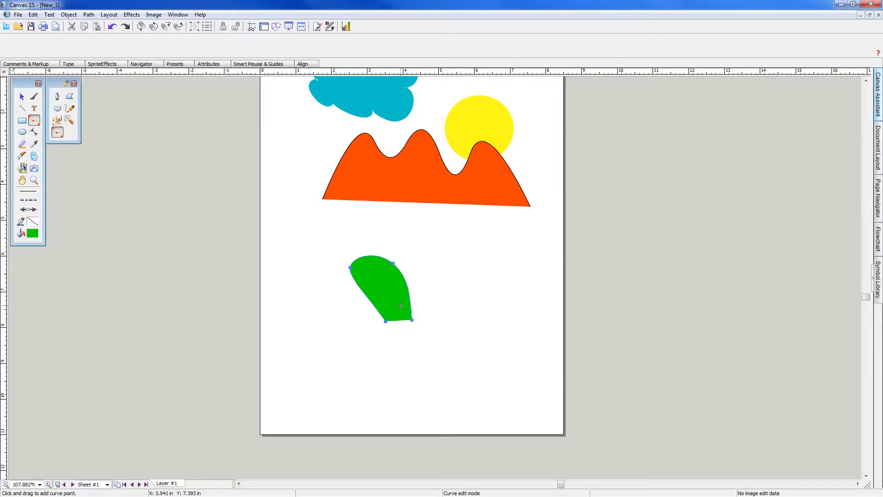
key("Escape")
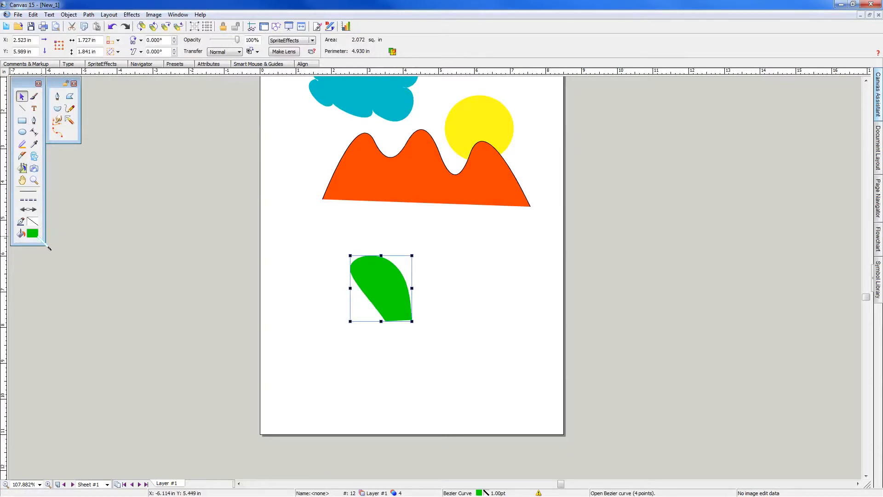
- Change the petal's fill from green to light purple and deselect it
left_click(33, 234)
left_click(118, 286)
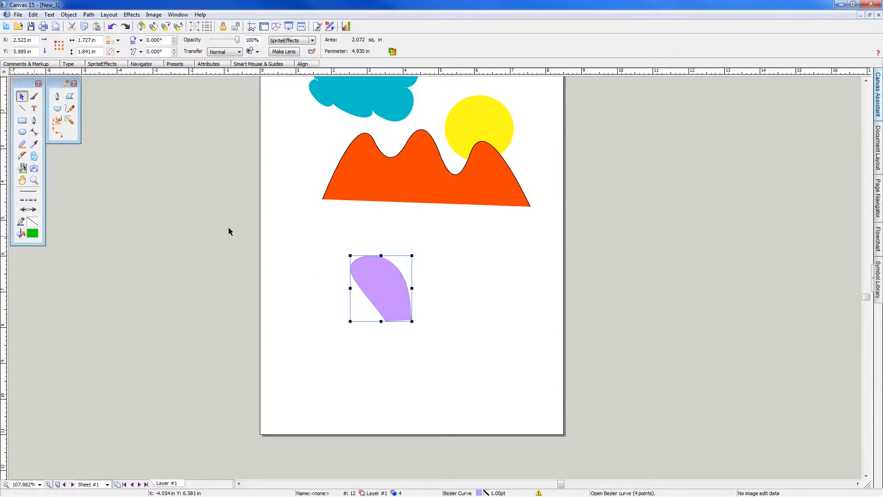
left_click(226, 255)
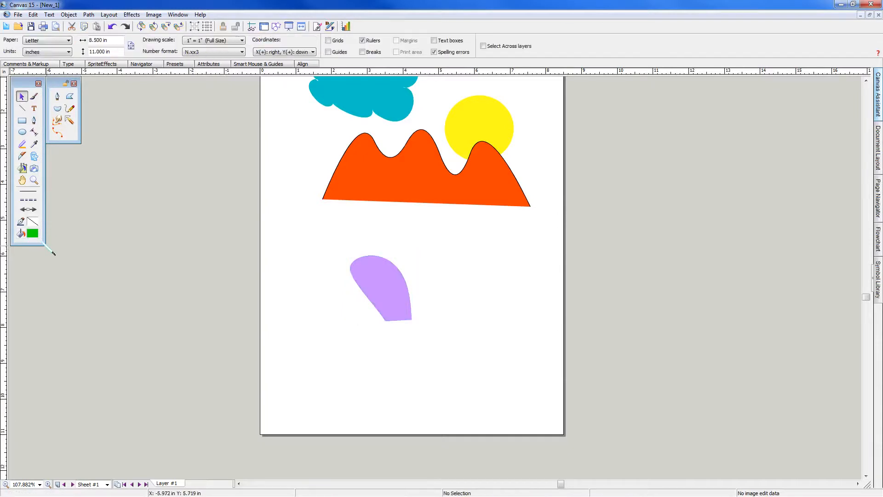
- Draw a second, paler purple Auto Curve petal about 1.9 in wide and 1.9 in high, starting at the first petal's lower right corner
left_click(32, 234)
left_click(116, 275)
left_click(57, 132)
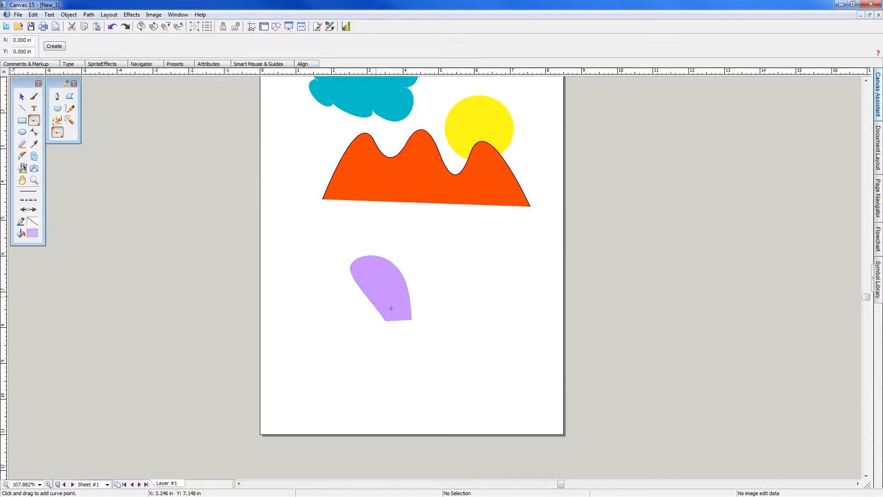
left_click(411, 320)
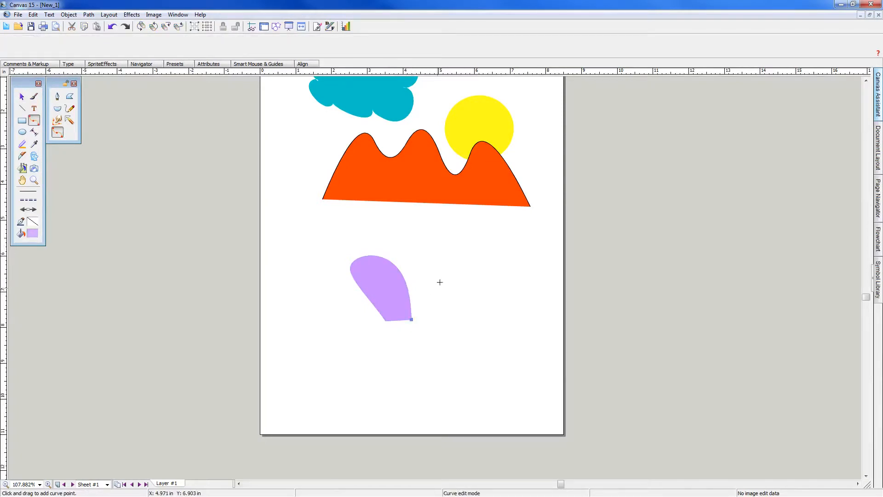
left_click(454, 267)
left_click(477, 294)
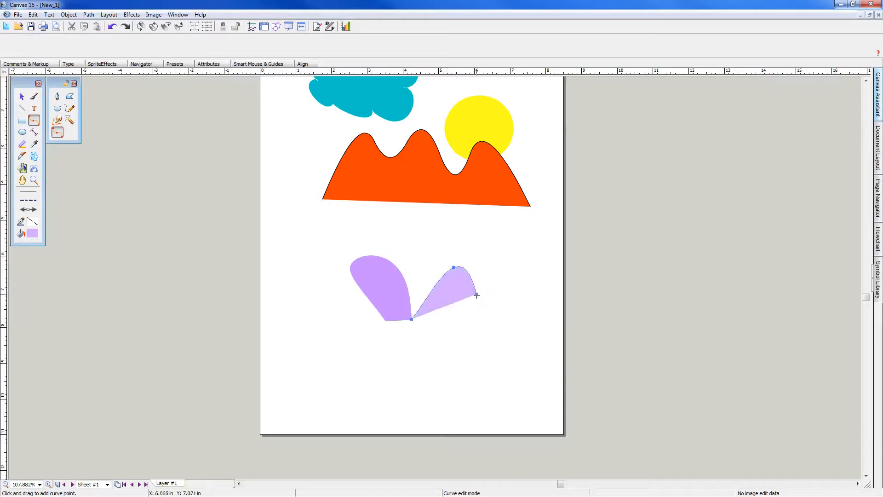
left_click(430, 333)
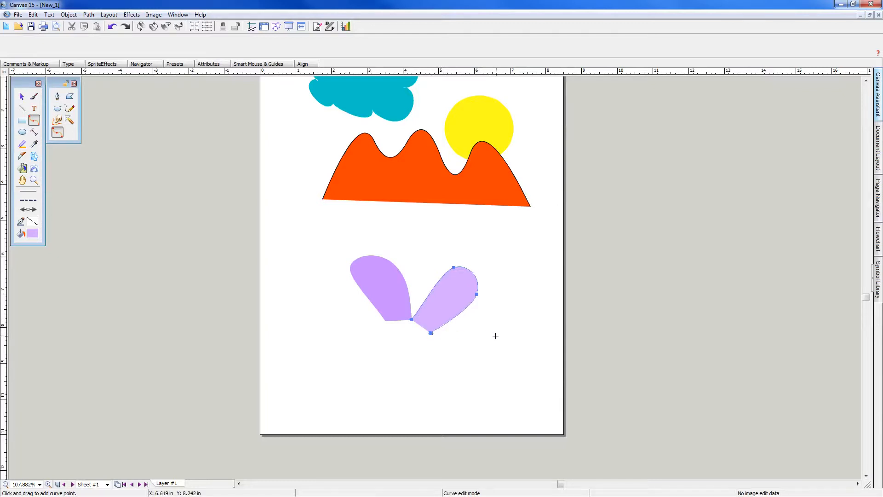
key("Escape")
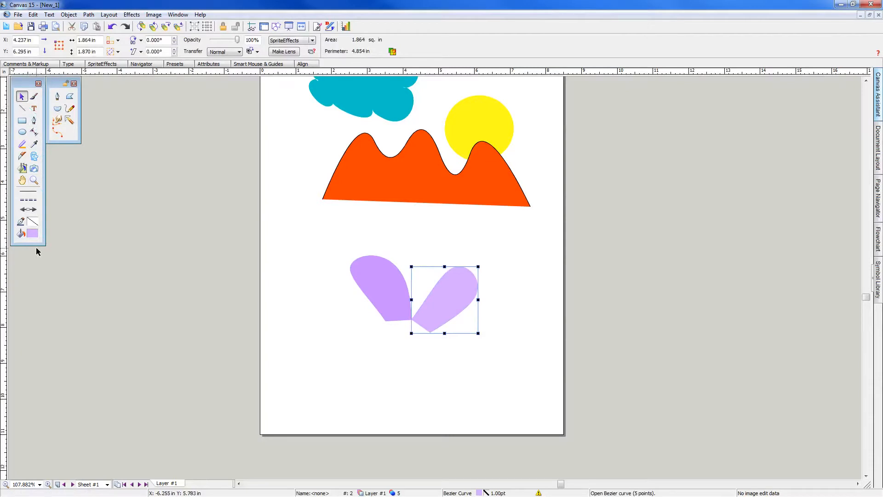
- Draw a third pale purple Auto Curve petal about 1.8 in wide and 1.0 in high, starting at the second petal's lowest corner
left_click(57, 132)
left_click(431, 333)
left_click(490, 340)
left_click(474, 369)
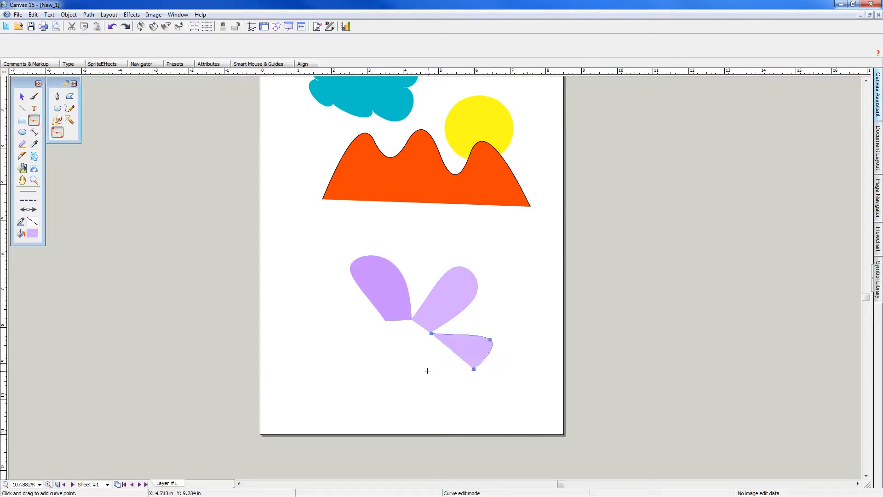
double_click(430, 355)
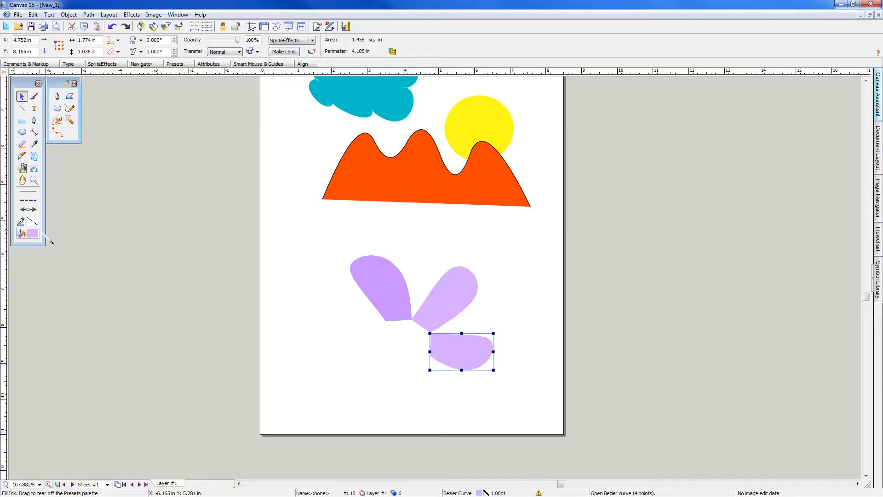
- Draw a fourth pale purple Auto Curve petal about 1.4 in wide and 1.4 in high, starting at the third petal's lower left corner
left_click(57, 132)
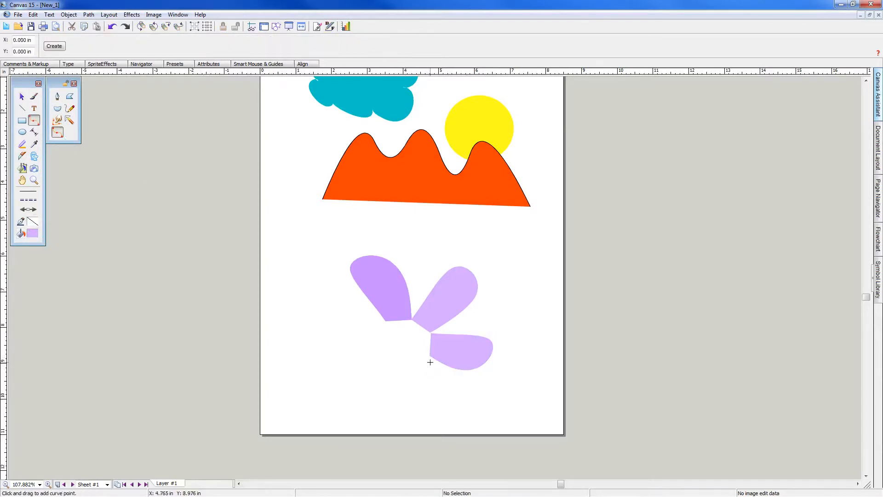
left_click(430, 357)
left_click(464, 398)
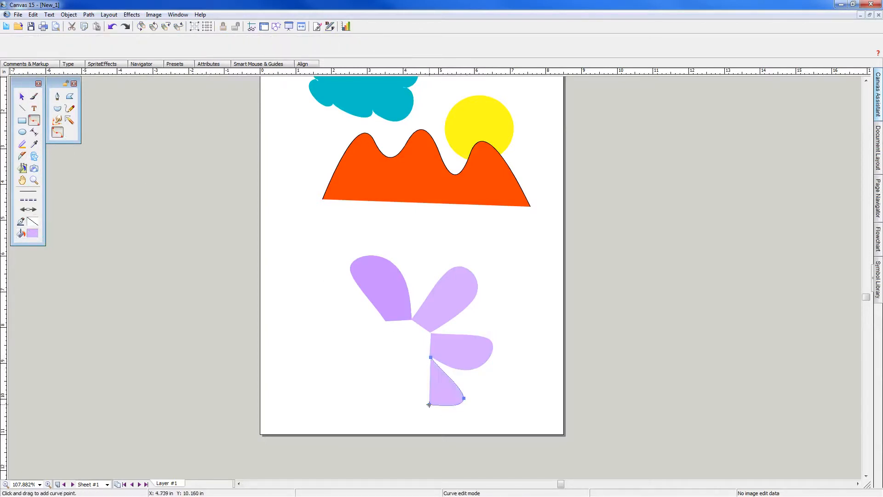
left_click(416, 371)
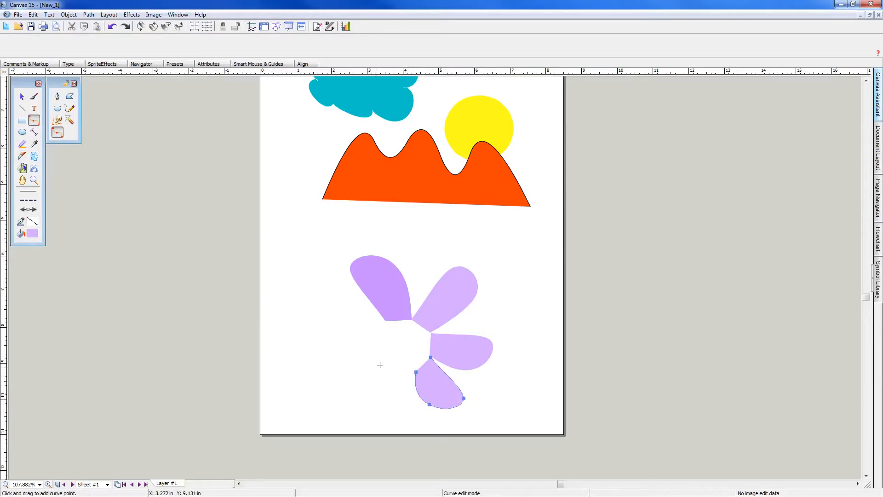
key("Escape")
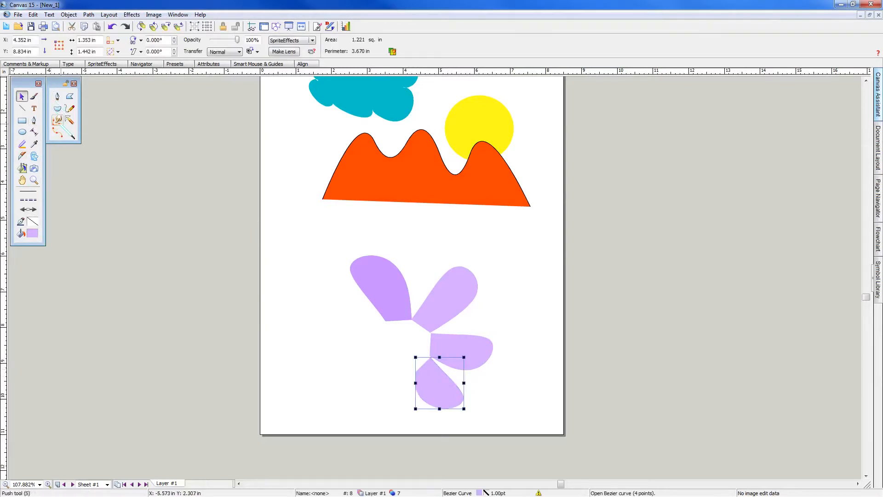
- Draw a fifth pale purple Auto Curve petal about 1.4 in wide and 1.1 in high, starting at the fourth petal's left corner
left_click(59, 133)
left_click(416, 371)
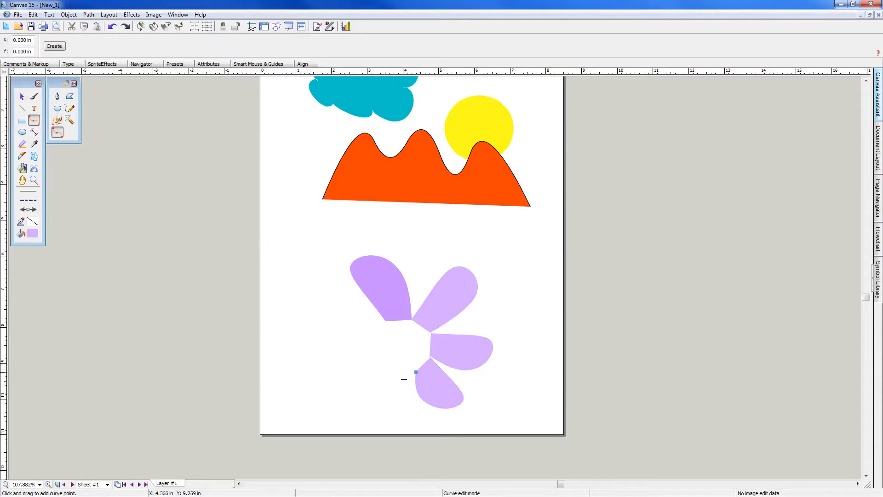
left_click(398, 401)
left_click(367, 392)
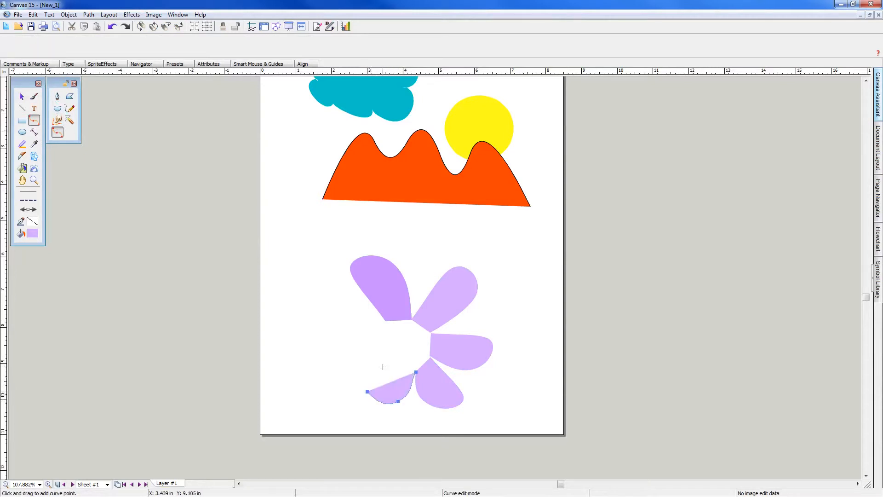
left_click(383, 365)
key("Escape")
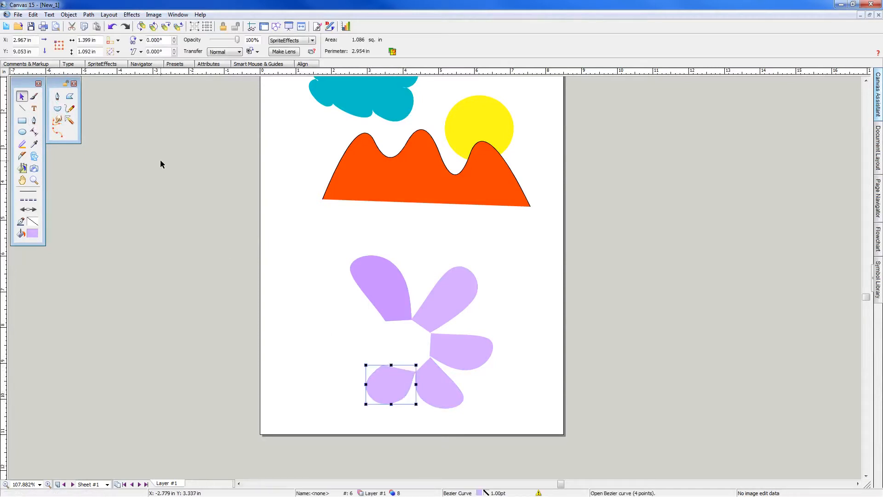
- Draw a sixth pale purple Auto Curve petal about 1.4 in wide and 1.3 in high, joining the fifth petal to the first
left_click(58, 133)
left_click(383, 365)
left_click(345, 324)
left_click(384, 321)
key("Escape")
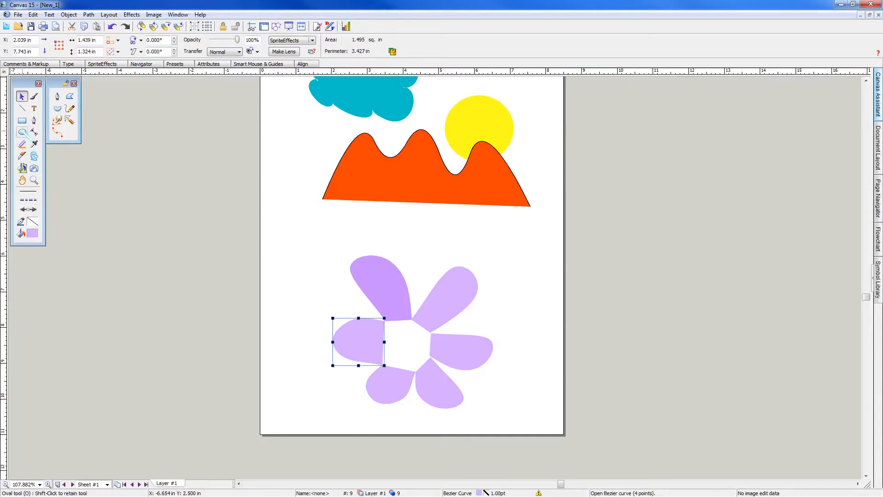
- Draw a light green oval about 1.6 in wide and 1.7 in high as the flower's centre and deselect it
left_click(22, 132)
left_click(21, 233)
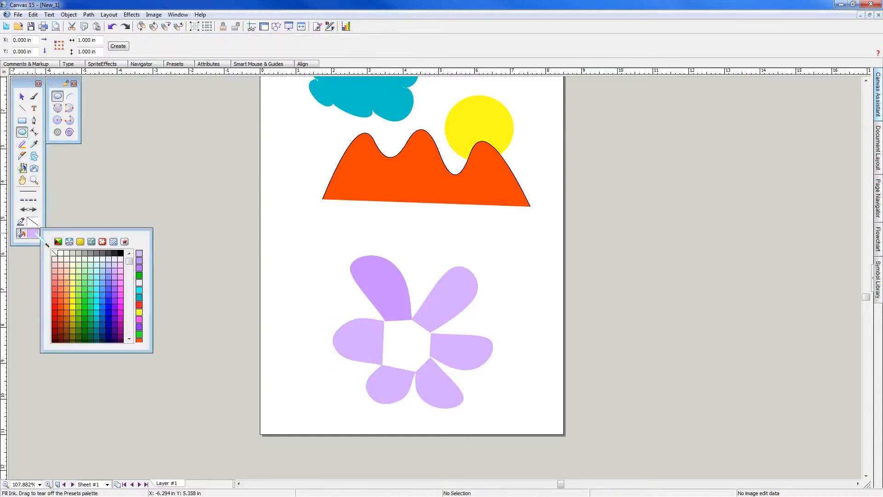
left_click(89, 287)
left_click_drag(378, 317, 410, 353)
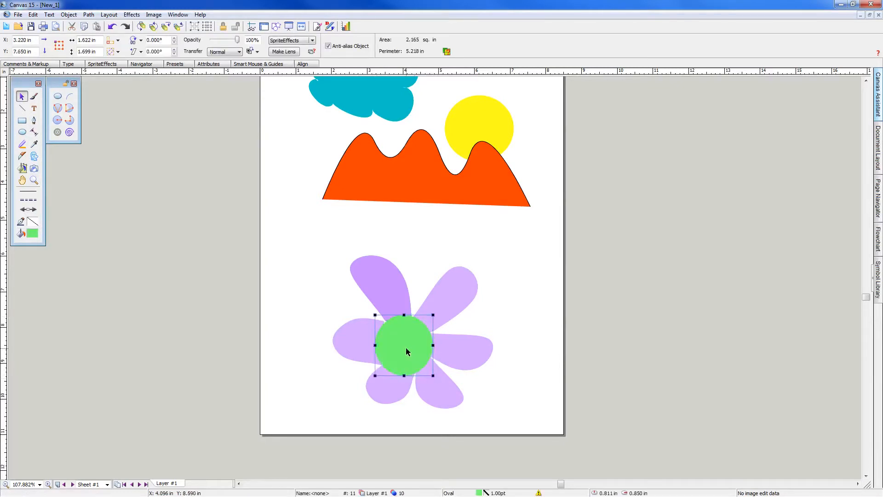
left_click(266, 345)
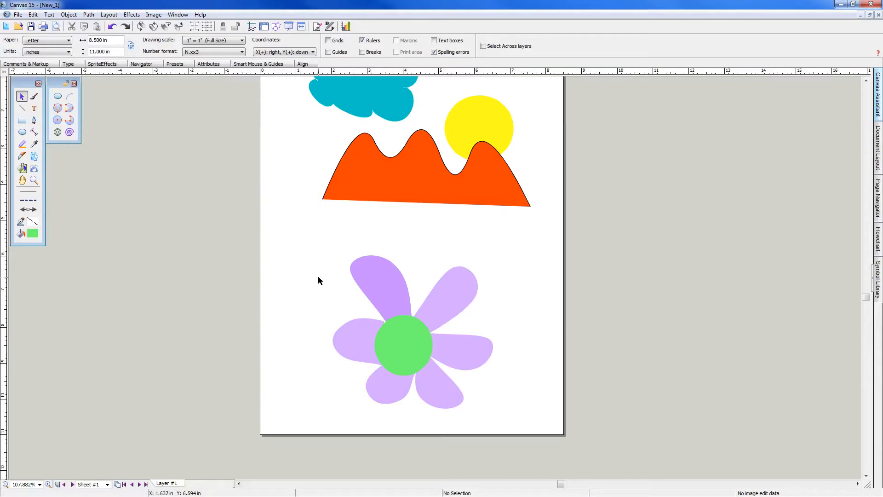
- Move the whole six-petal flower with its centre off the page's left side and deselect it
left_click_drag(309, 235, 545, 430)
left_click_drag(403, 352, 131, 286)
left_click(347, 357)
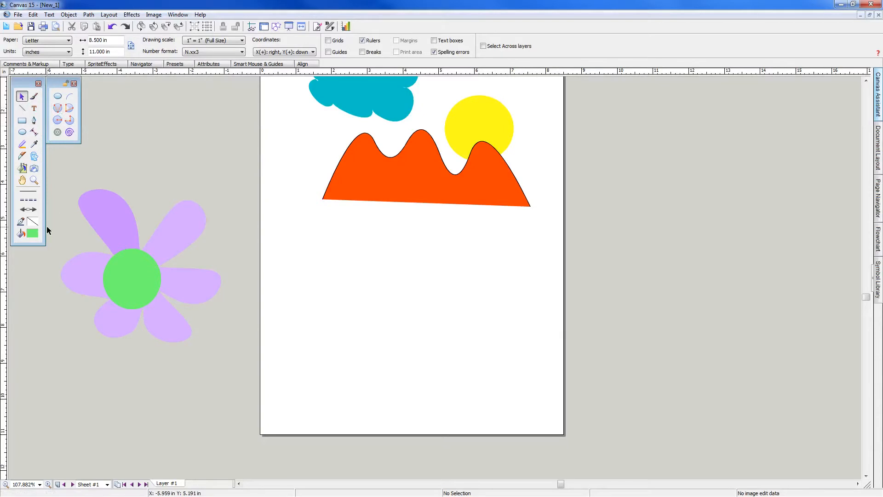
- Start a light purple one-piece flower with Auto Curve below the mountains, shaping its top petal and the two petals on its right side
left_click(21, 233)
left_click(118, 284)
left_click(34, 120)
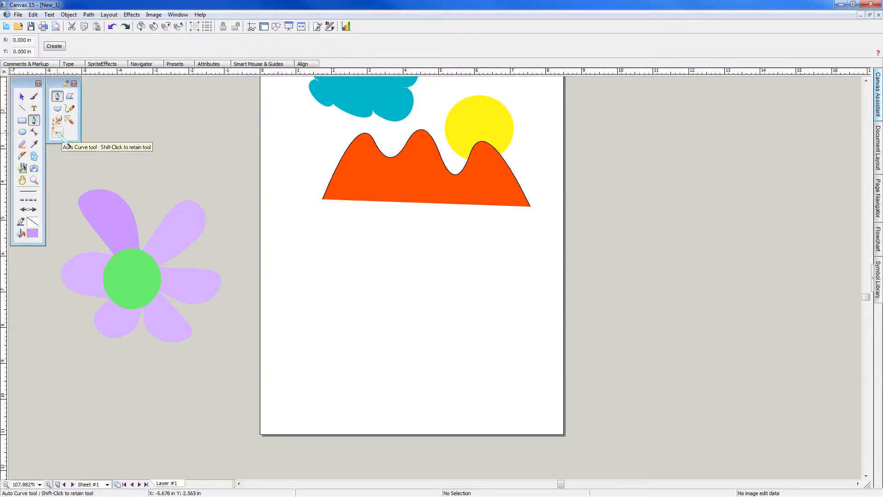
left_click(59, 134)
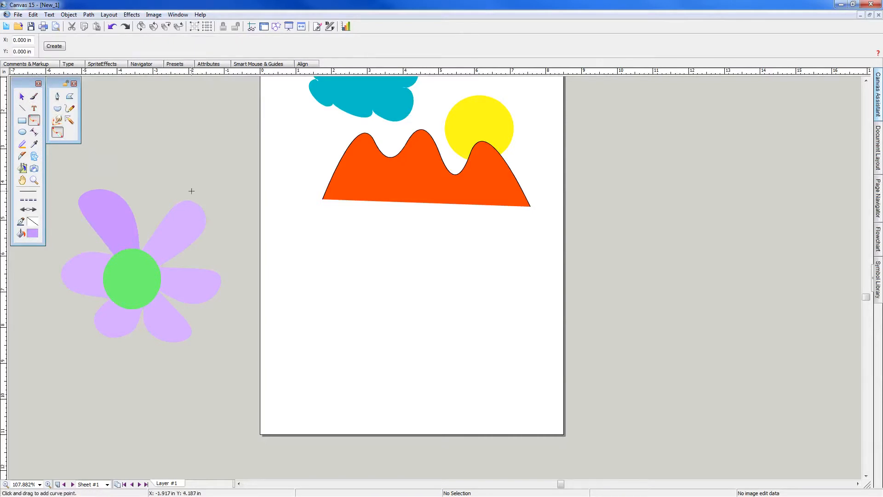
left_click(407, 294)
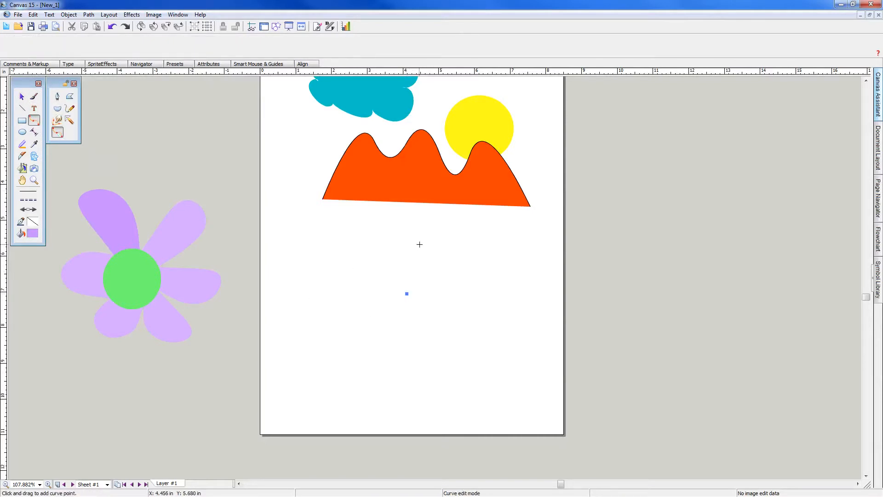
left_click(459, 263)
double_click(437, 302)
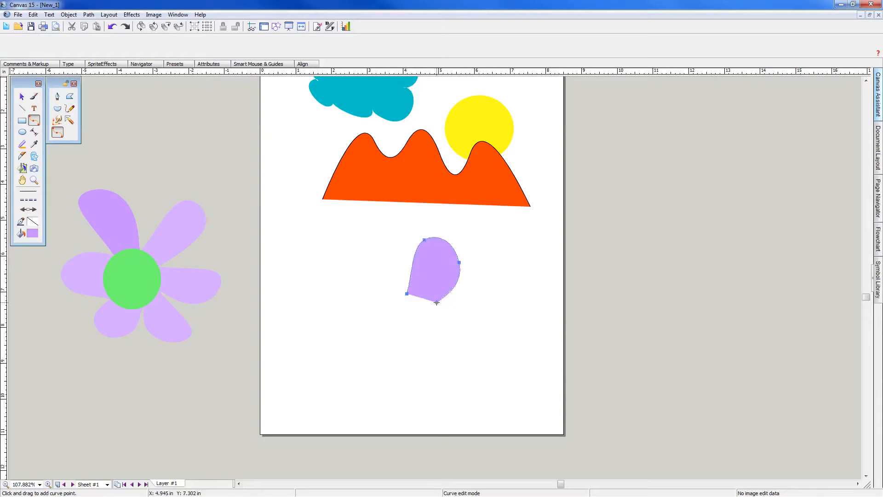
left_click(486, 307)
left_click(477, 343)
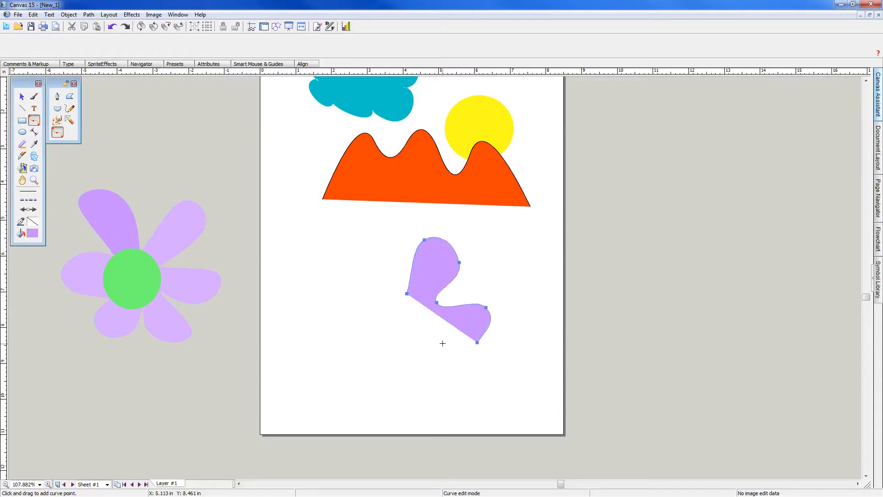
left_click(438, 342)
left_click(482, 368)
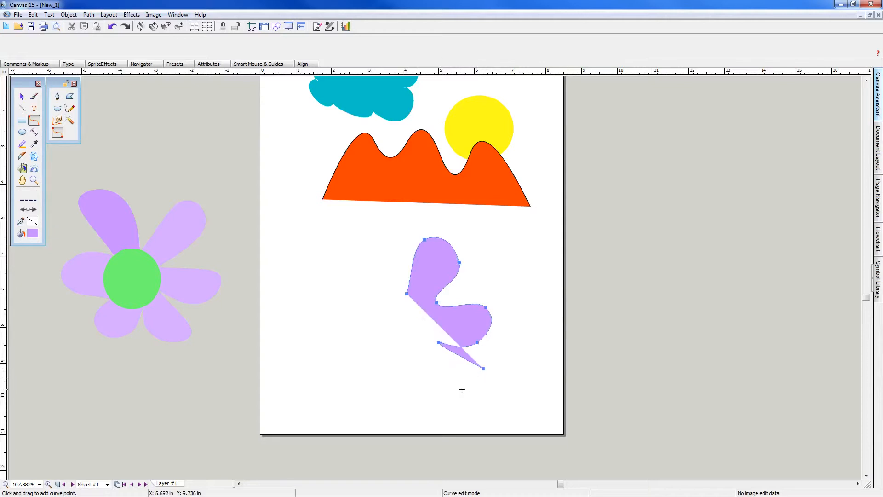
left_click(455, 390)
left_click(419, 363)
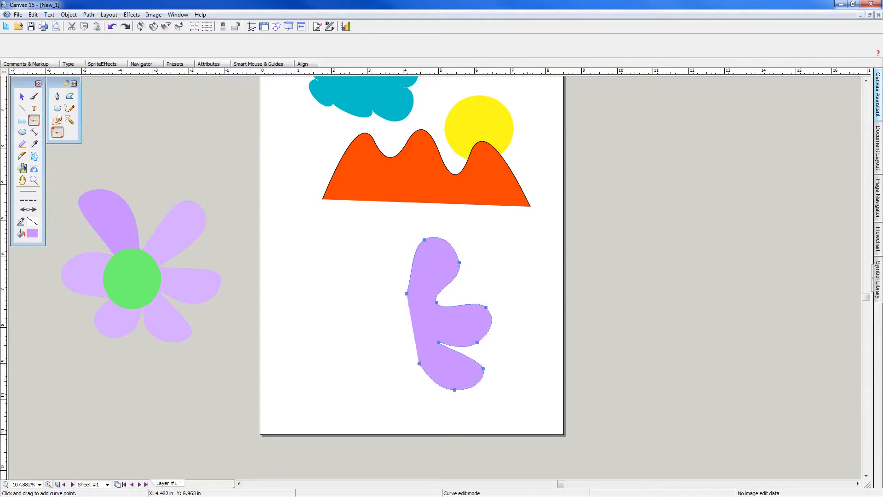
- Complete the one-piece flower outline with three more petals, closing it at its first point, about 4.5 in wide and 4.6 in high
left_click(405, 396)
left_click(373, 390)
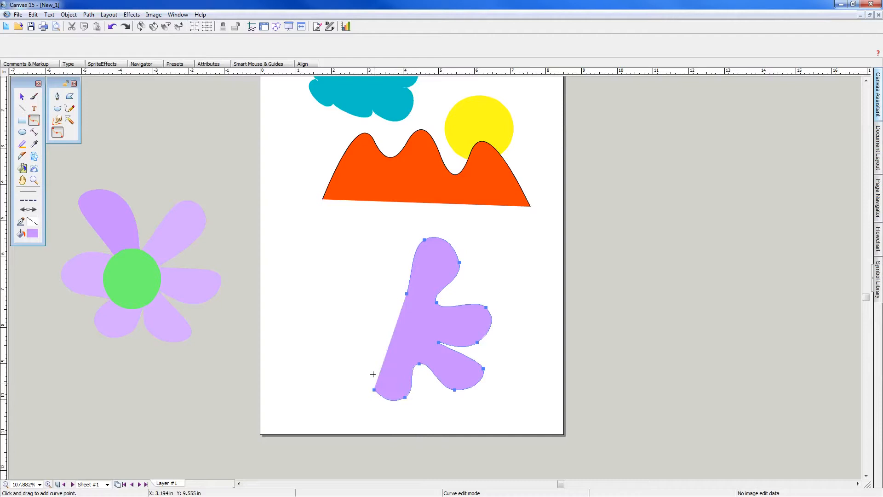
left_click(380, 354)
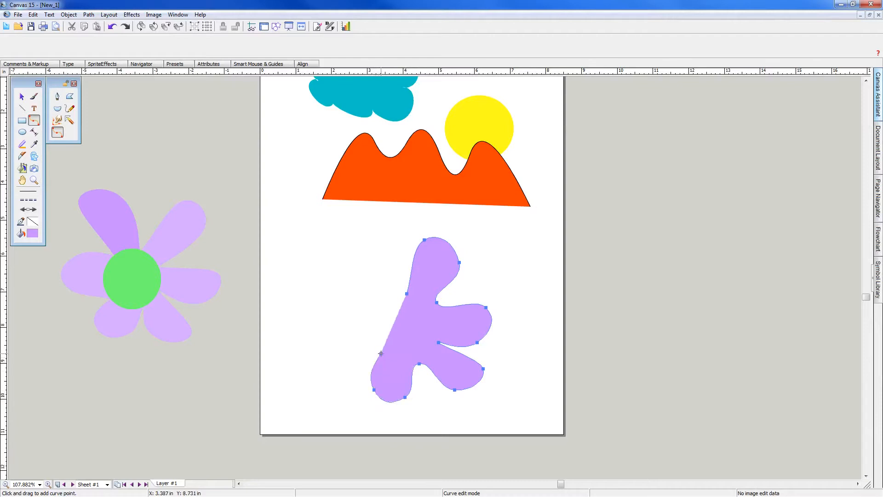
left_click(345, 368)
left_click(338, 331)
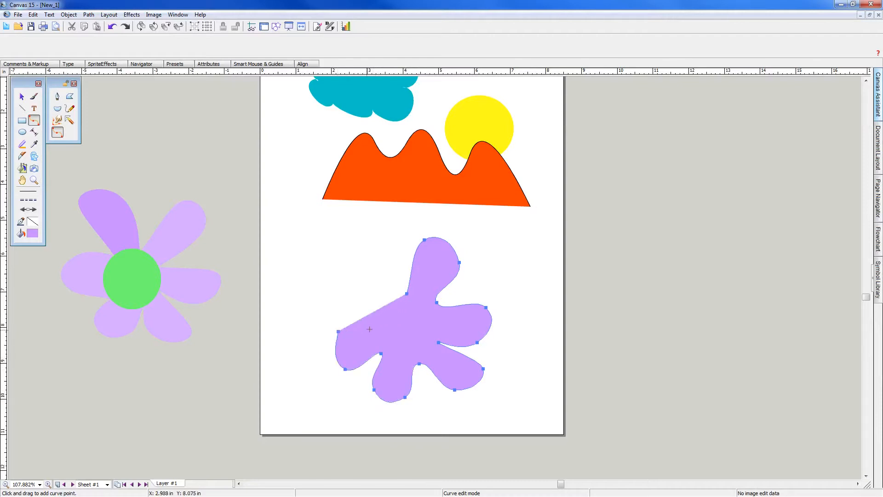
left_click(375, 328)
left_click_drag(363, 300, 350, 287)
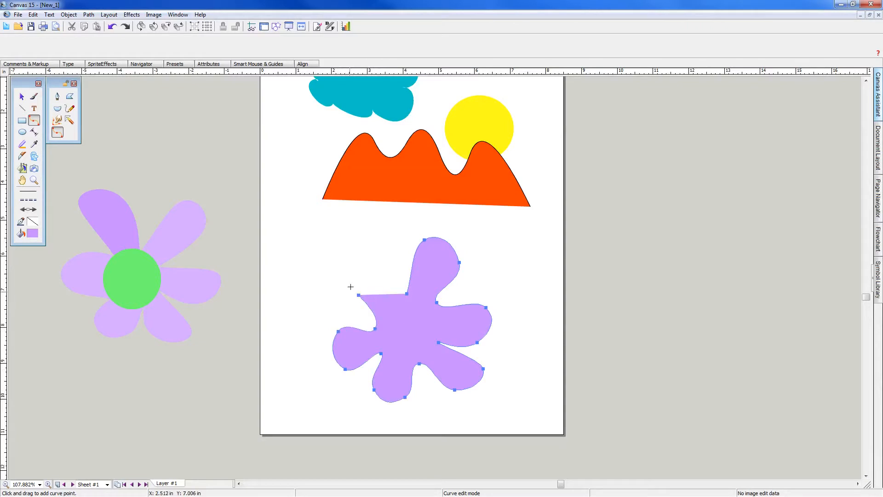
left_click(374, 264)
left_click(407, 294)
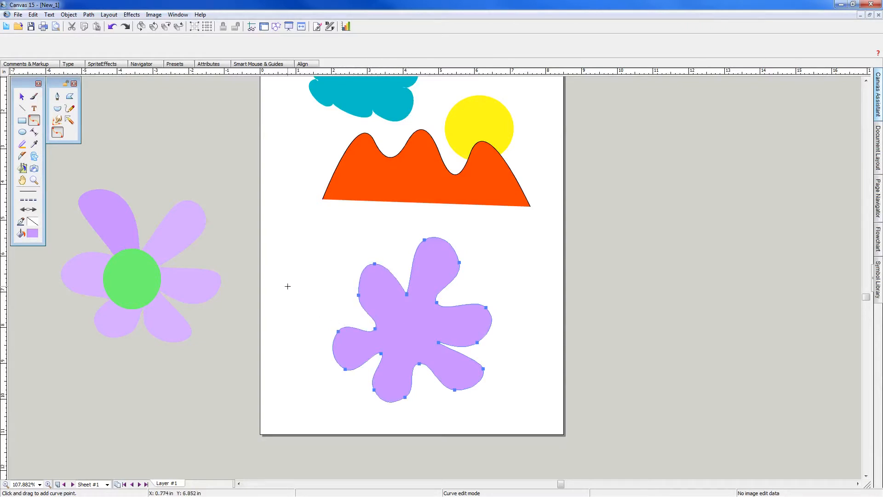
key("Escape")
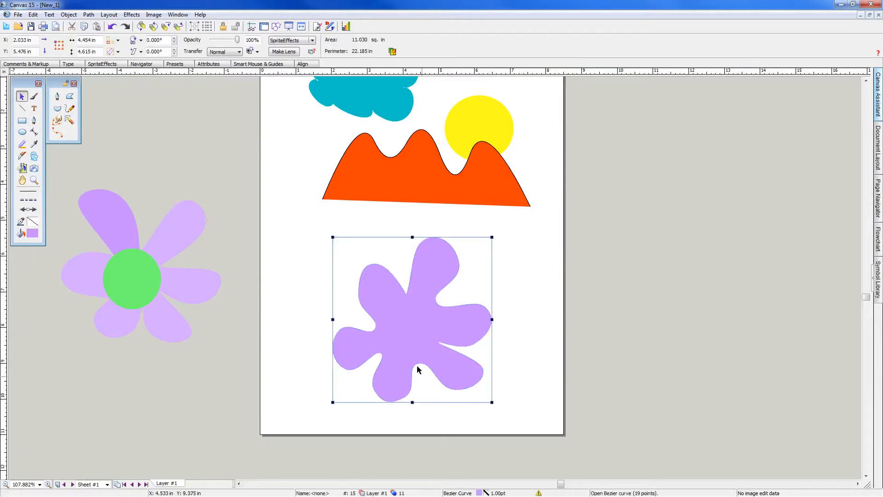
- Nudge the one-piece flower down and left, and reposition the curve points at its upper and lower right petal notches
left_click(396, 284)
mouse_move(386, 292)
left_mouse_down()
mouse_move(329, 299)
mouse_move(379, 296)
left_mouse_up()
double_click(368, 293)
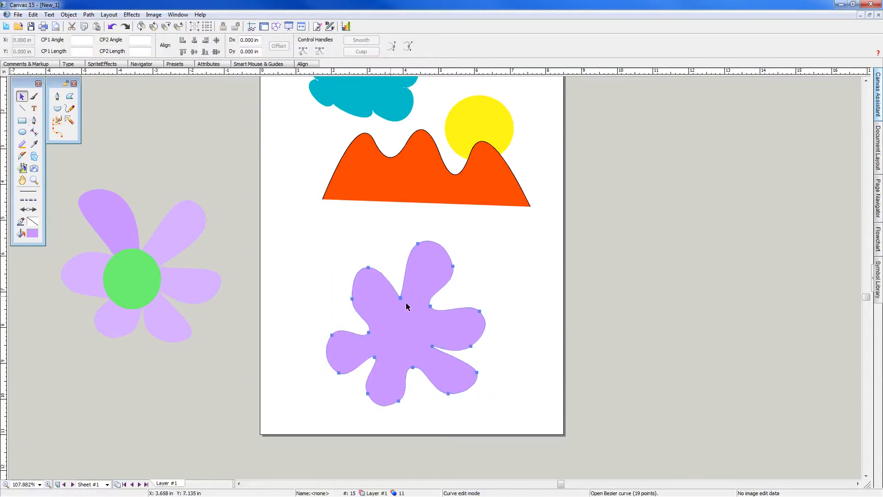
left_click_drag(400, 298, 391, 297)
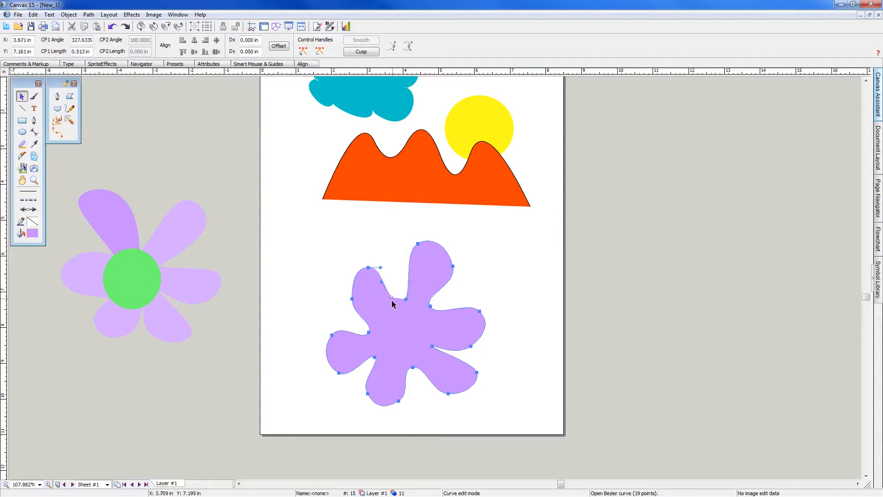
left_click_drag(432, 346, 439, 344)
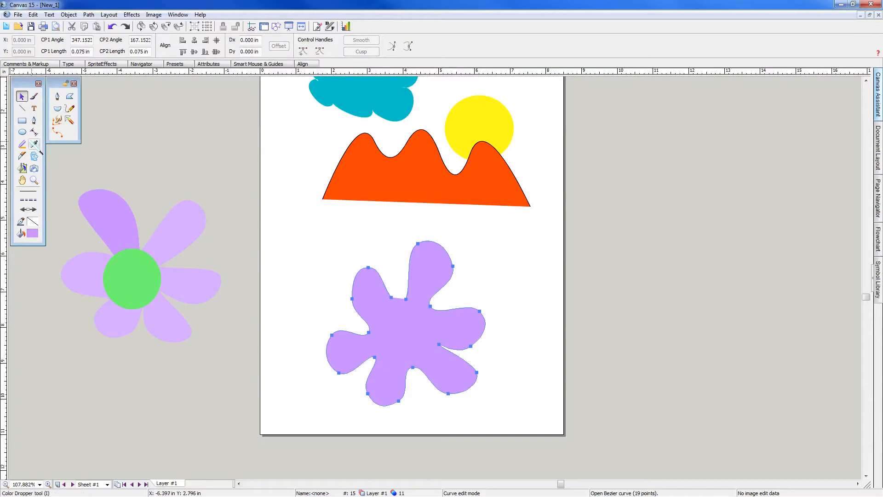
- Draw a bright green oval over the middle of the one-piece flower and deselect it
left_click(22, 132)
left_click(21, 233)
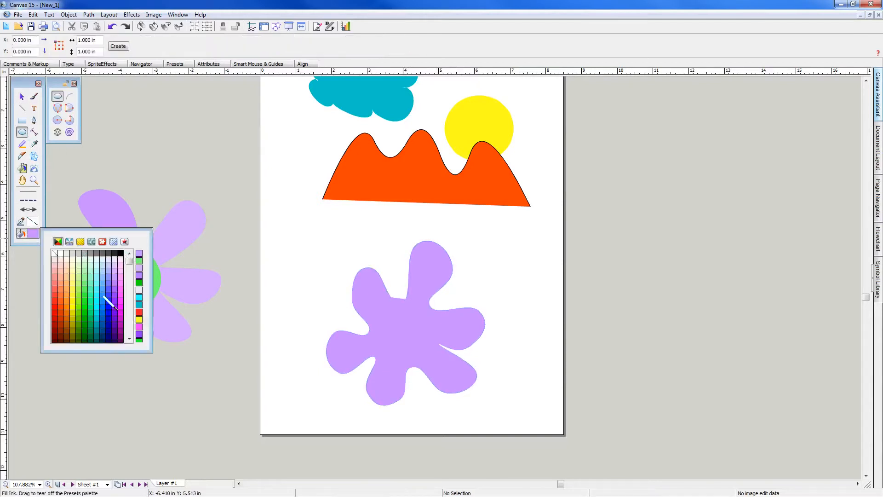
left_click(86, 304)
left_click_drag(400, 334, 429, 362)
left_click(265, 339)
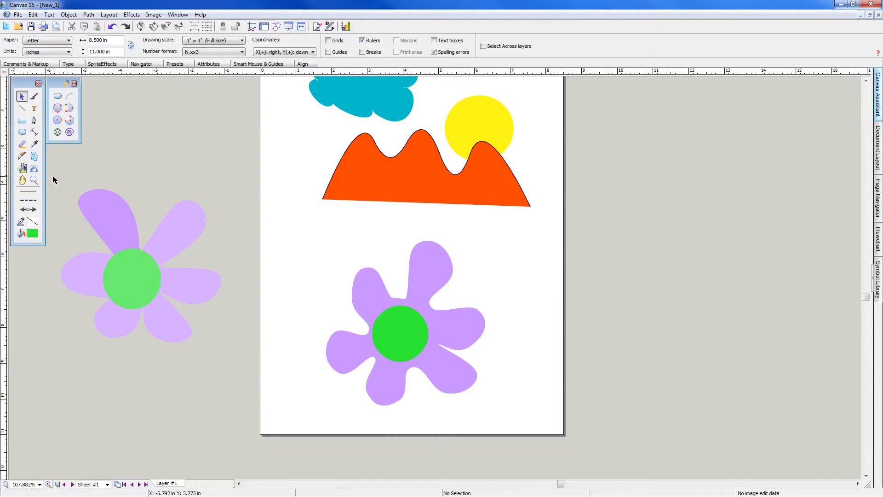
- Move the separate-petal flower down and right so it overlaps the page's left edge beside the one-piece flower
left_click_drag(53, 175, 238, 381)
left_click_drag(201, 296, 289, 349)
left_click(148, 403)
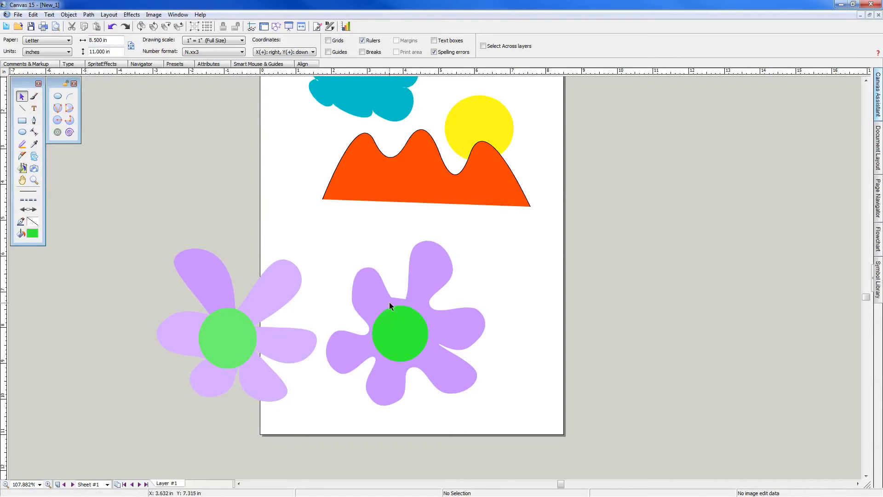
- Apply a Gaussian Blur with a radius of 2.5 to the one-piece flower's petal shape
left_click(368, 294)
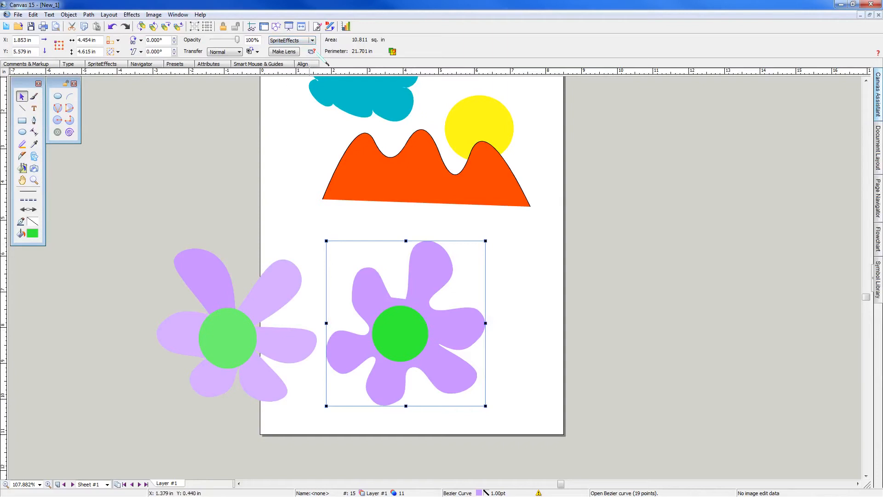
left_click(312, 40)
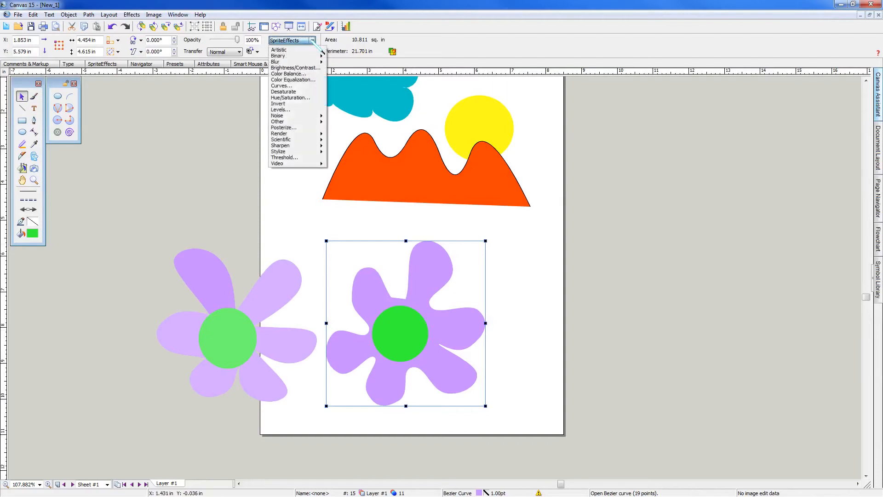
mouse_move(299, 61)
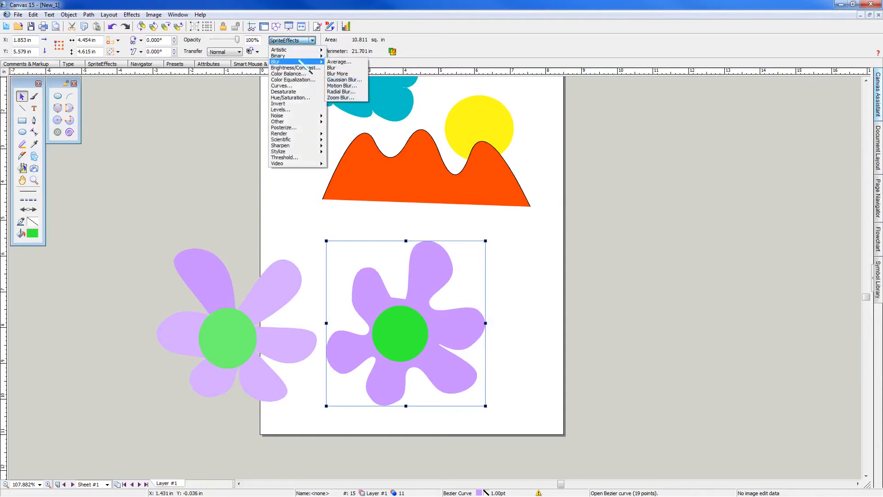
left_click(355, 79)
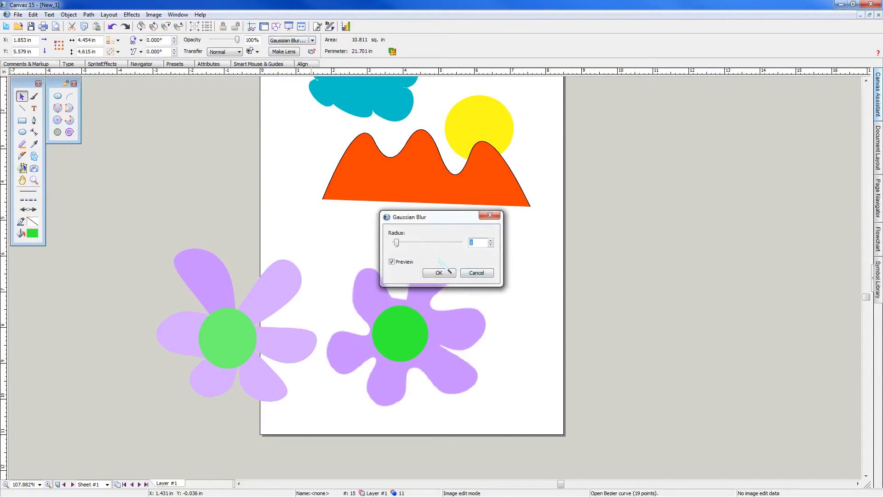
left_click_drag(398, 242, 523, 224)
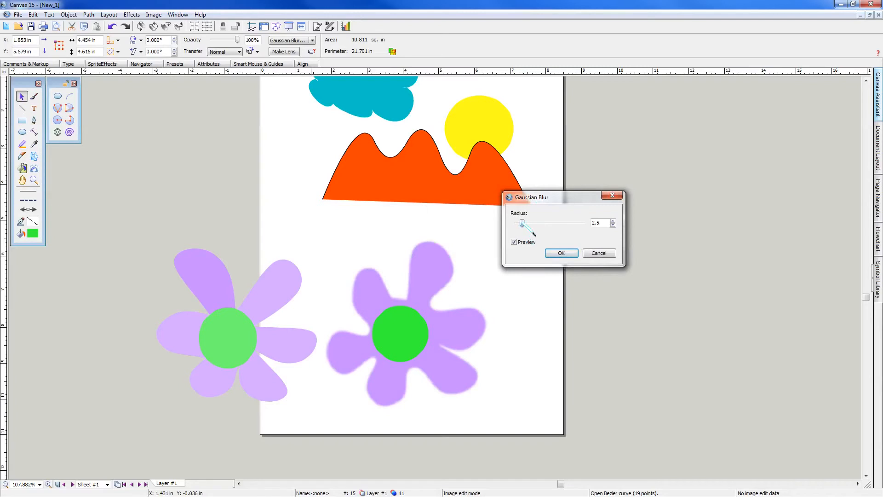
left_click(573, 256)
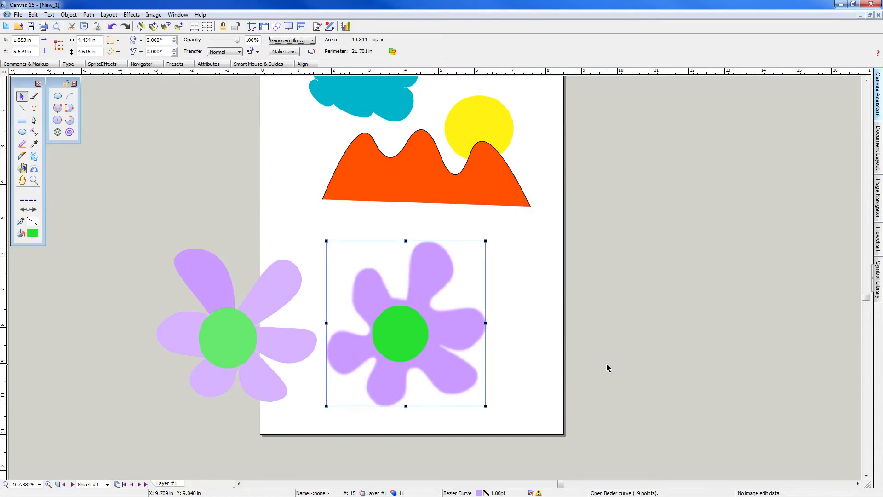
- Move the blurred flower and its centre up and right to just below the mountains, and deselect them
left_click_drag(311, 223, 514, 431)
left_click_drag(459, 371, 476, 327)
left_click(138, 155)
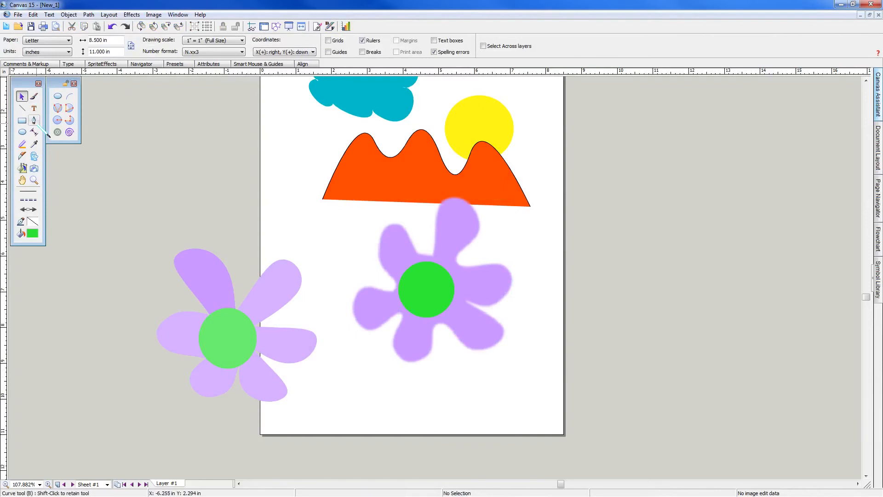
- Draw a bright green Freehand stem about 0.9 in wide and 3.1 in high from the blurred flower to the page's lower edge
left_click(33, 120)
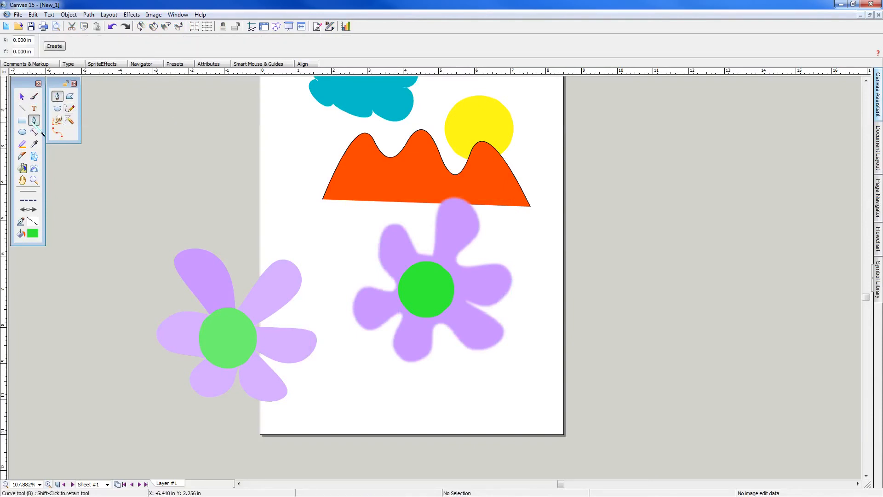
left_click(70, 109)
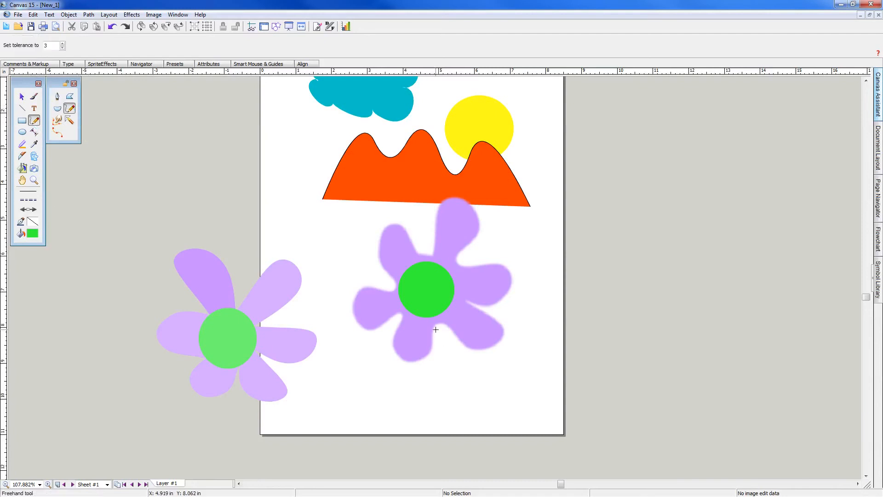
mouse_move(441, 324)
left_mouse_down()
mouse_move(430, 335)
mouse_move(433, 433)
mouse_move(456, 433)
mouse_move(461, 370)
mouse_move(455, 336)
mouse_move(438, 326)
left_mouse_up()
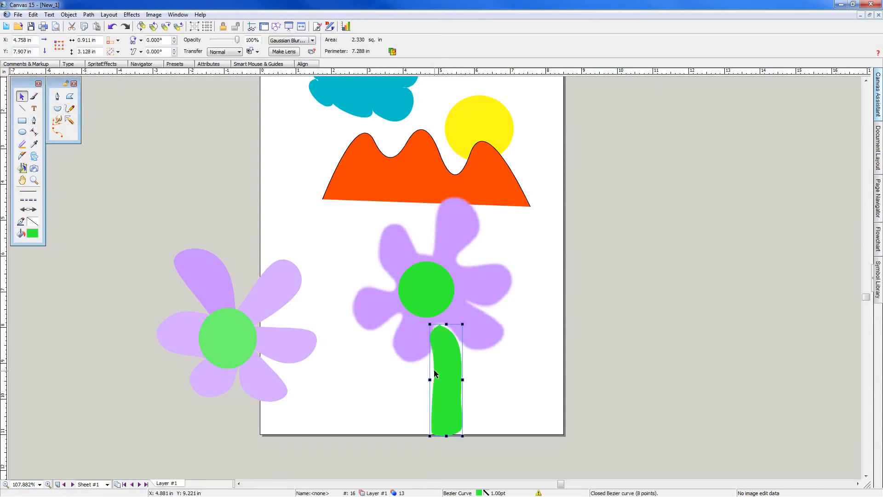
- Draw two green Freehand leaves on the stem, about 1.2 by 0.4 in on its left side and 2.0 by 0.7 in on its right
left_click(80, 123)
mouse_move(428, 369)
left_mouse_down()
mouse_move(391, 374)
mouse_move(426, 379)
mouse_move(435, 368)
left_mouse_up()
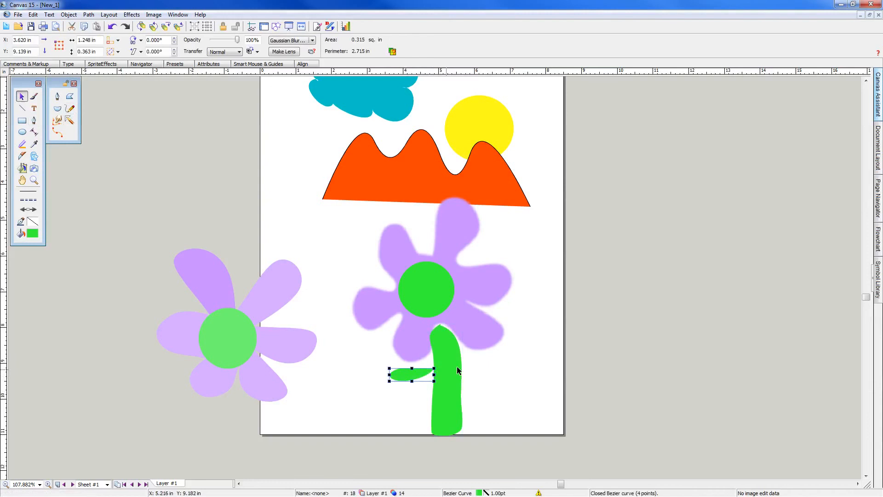
left_click(69, 108)
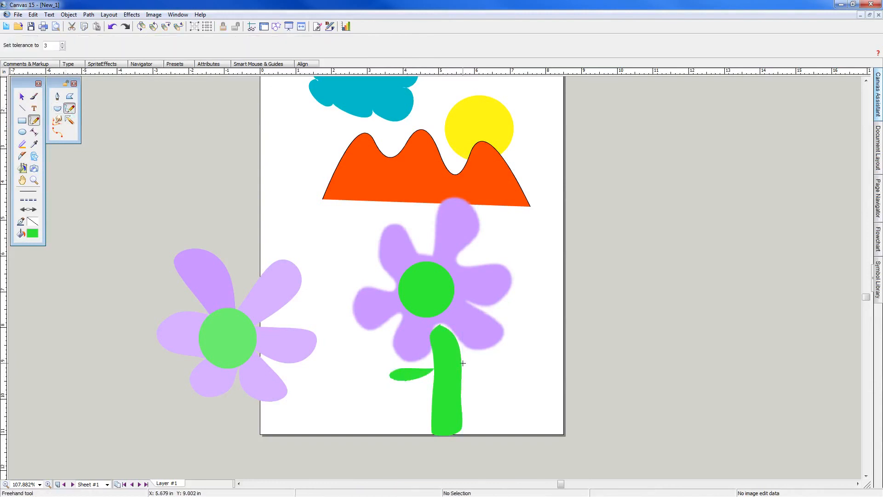
mouse_move(460, 364)
left_mouse_down()
mouse_move(530, 366)
mouse_move(520, 380)
mouse_move(495, 382)
mouse_move(461, 364)
left_mouse_up()
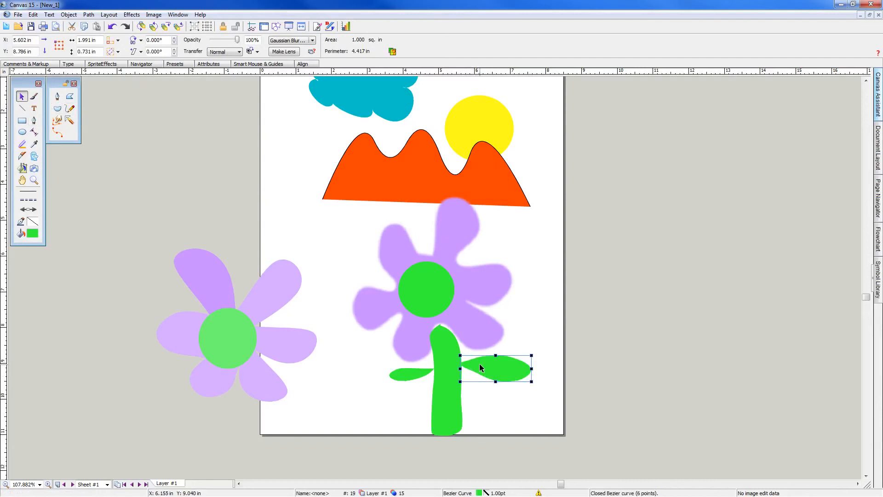